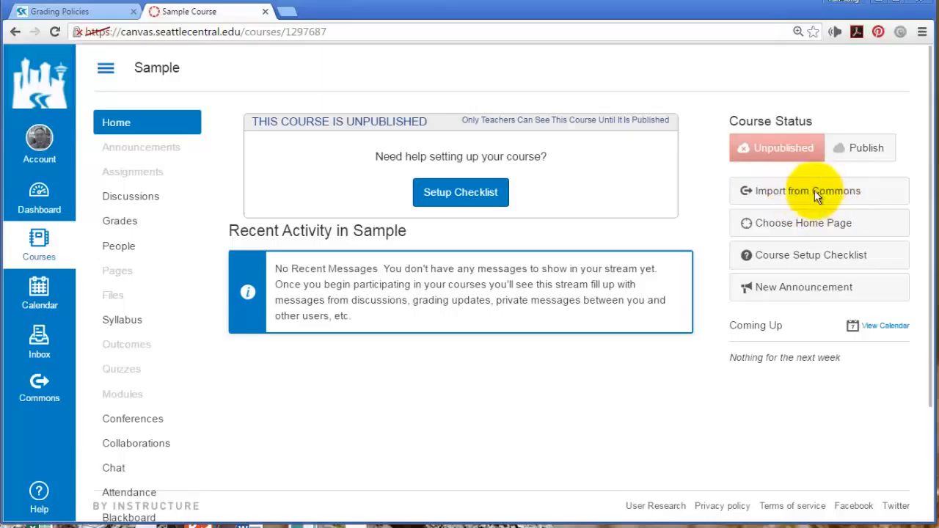
Open Import from Commons in a new browser tab while the Sample course home stays visible
right_click(780, 197)
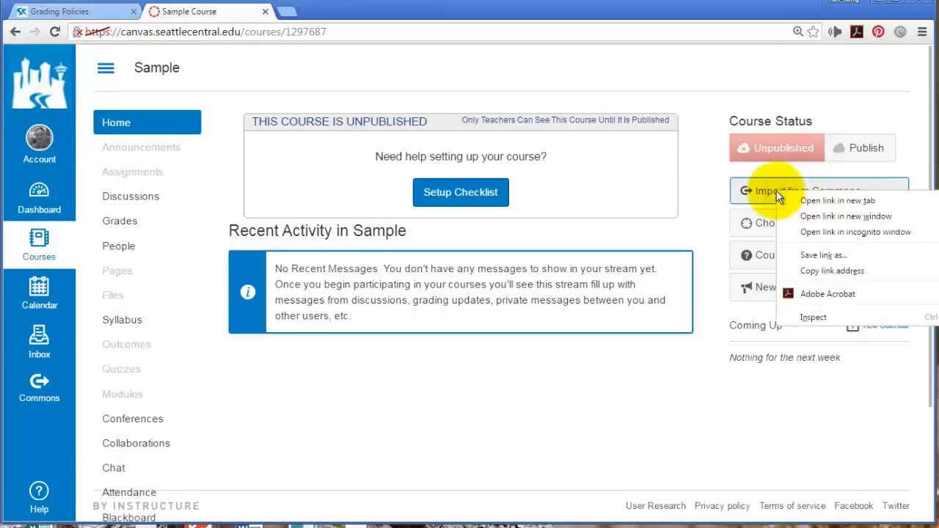
click(837, 200)
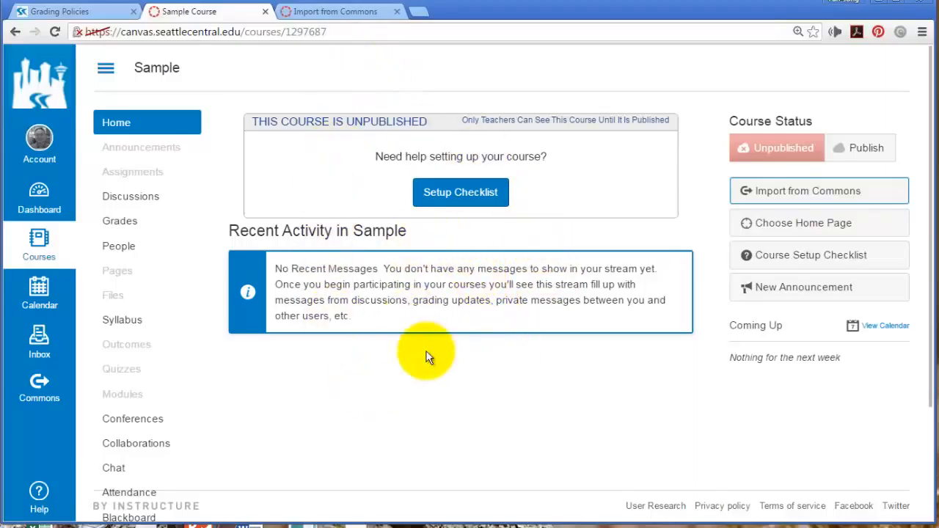
Search Commons for 'Week 0 Getting Started' and open the Week 0 / Getting Started result
click(317, 11)
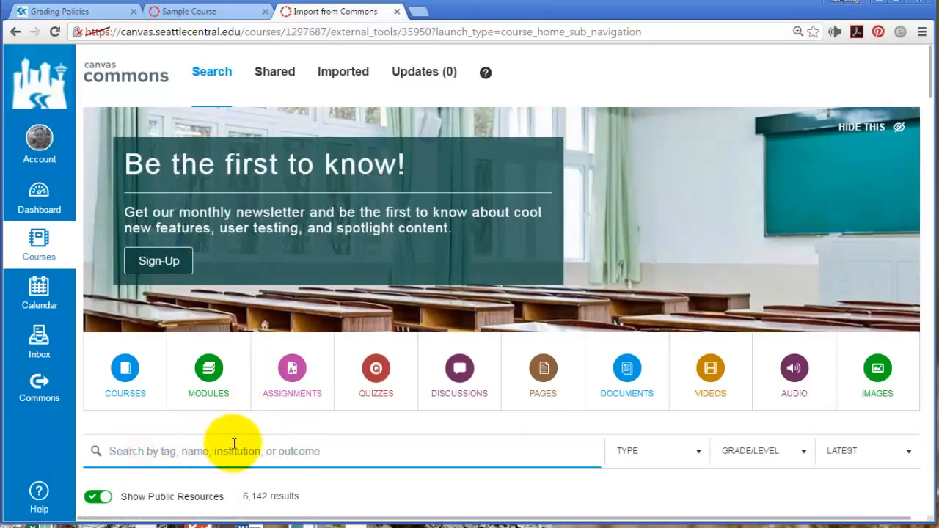
text(Wee)
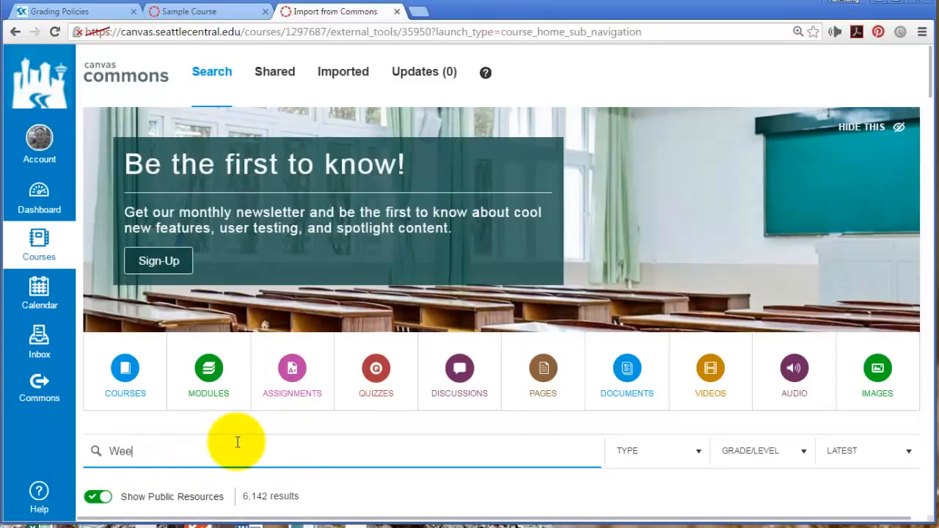
text(k 0 )
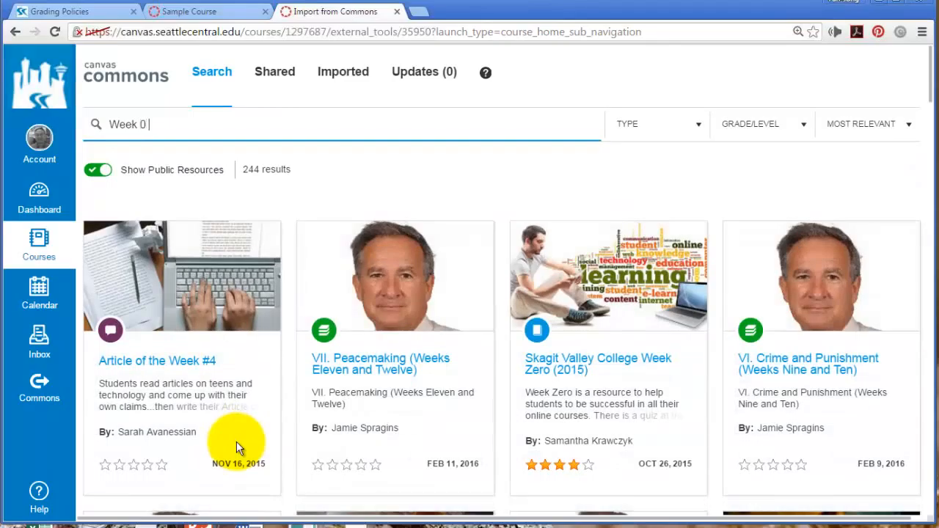
text(Getting S)
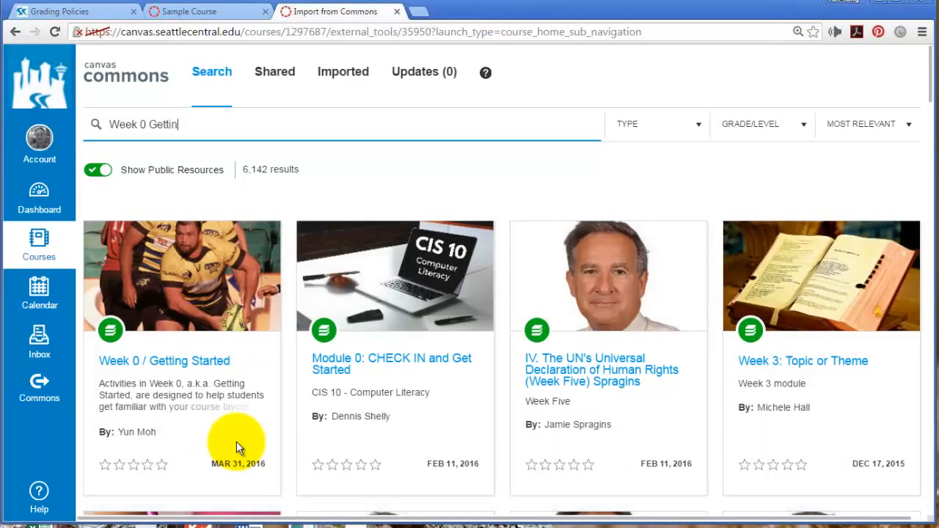
text(tarted)
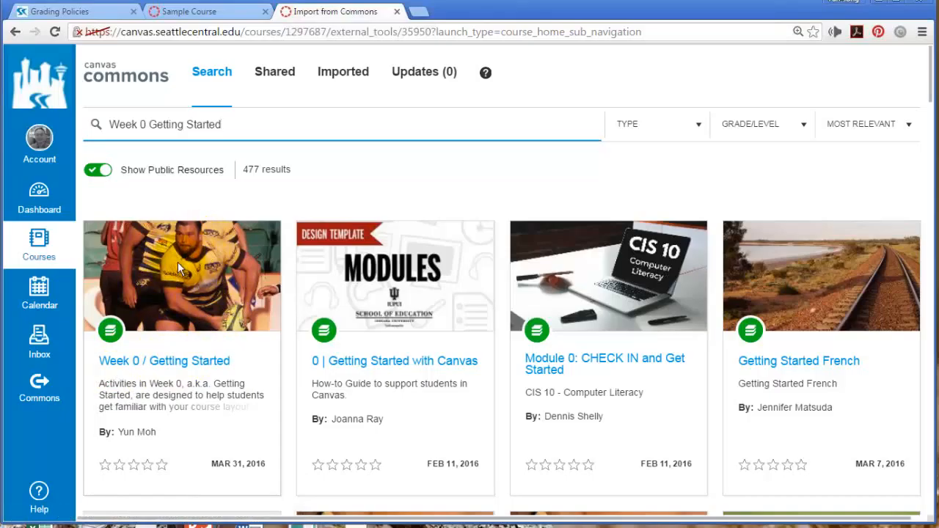
click(197, 365)
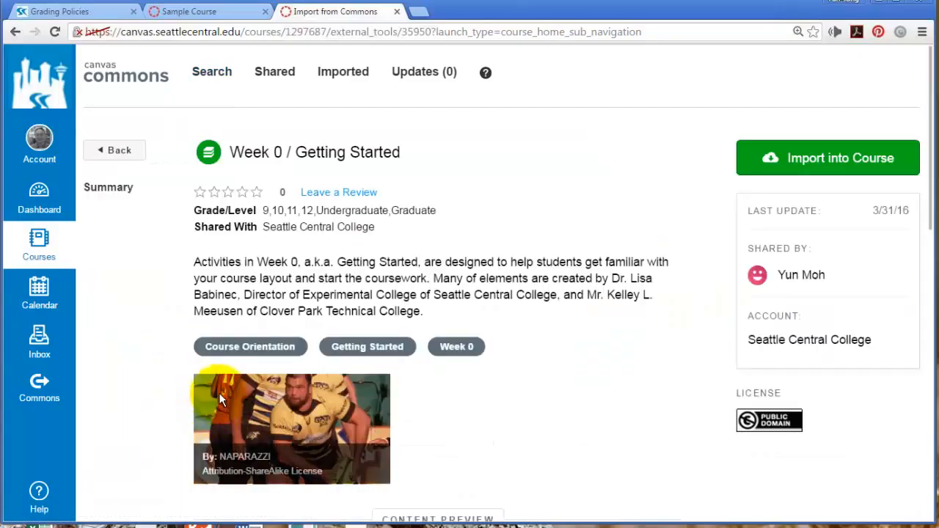
Import Week 0 / Getting Started into Sample Course, then switch back to the Sample Course tab
click(825, 162)
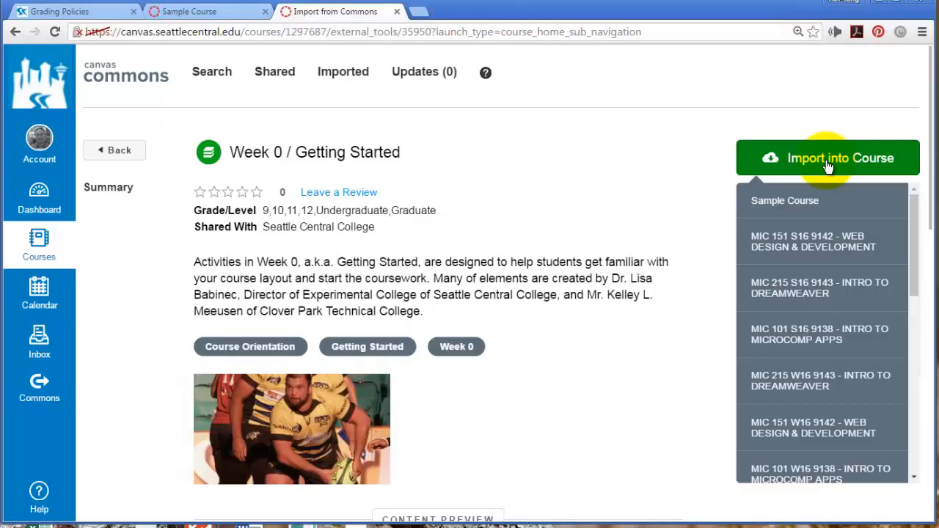
click(794, 205)
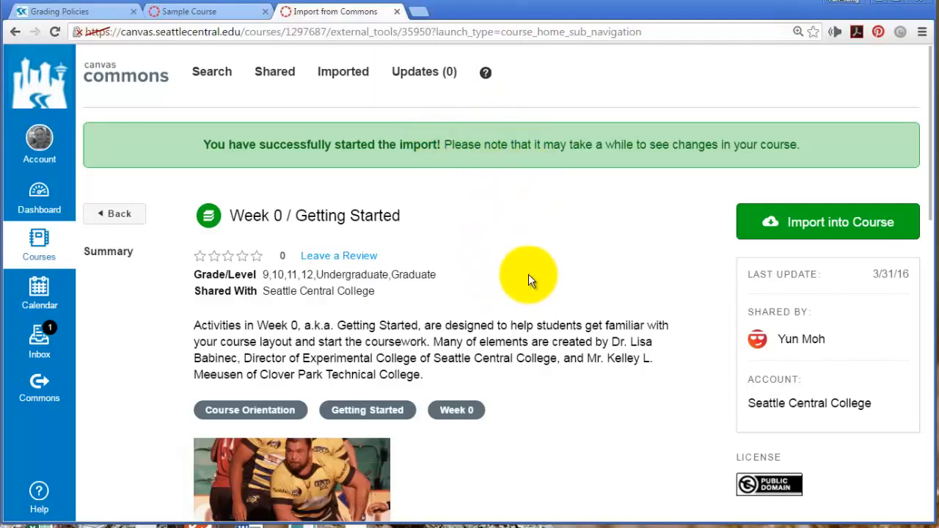
click(183, 12)
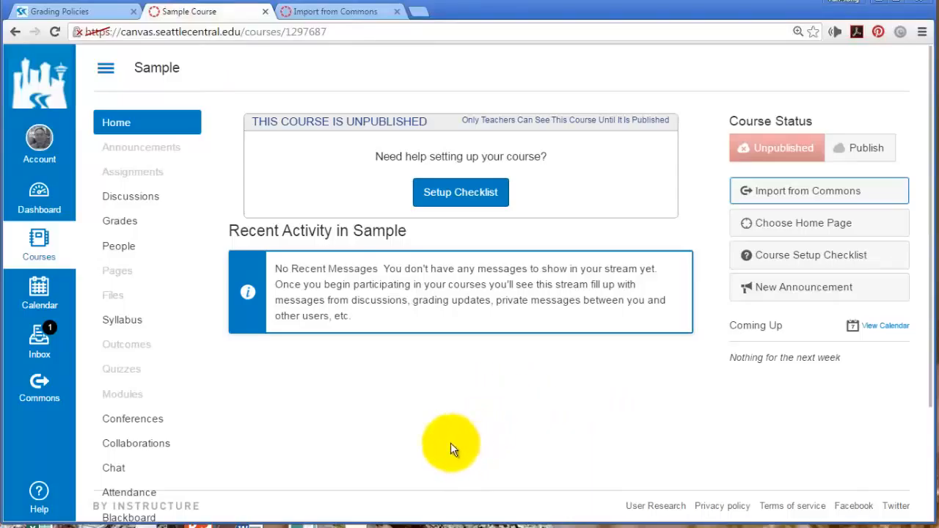
Open the Sample course's Modules page and look over the imported Week 0 module
click(126, 400)
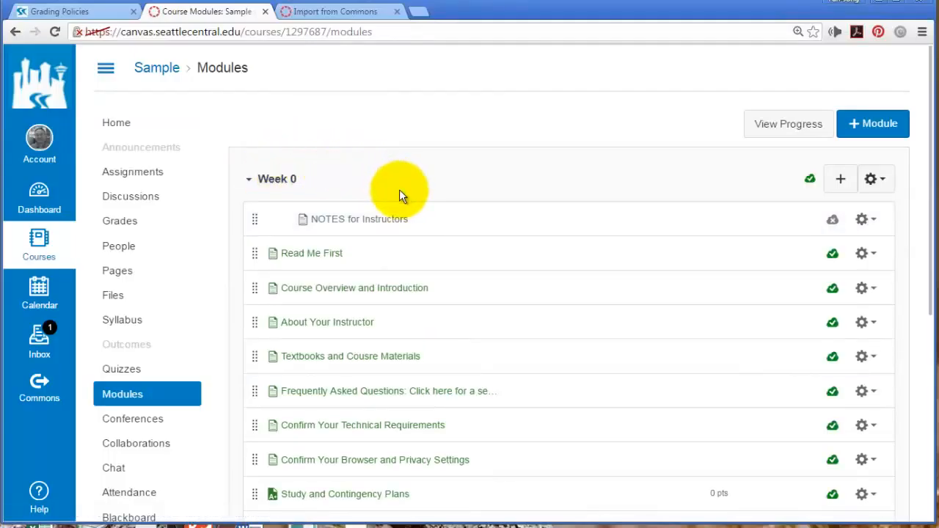
scroll(411, 205, down, 5)
scroll(490, 282, up, 5)
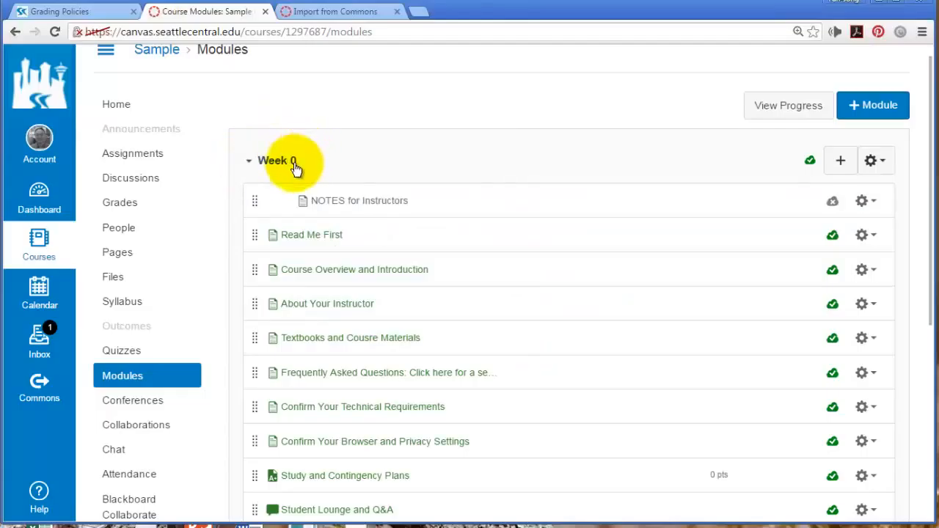
Edit the Week 0 module and change its name to 'Getting Started'
click(874, 160)
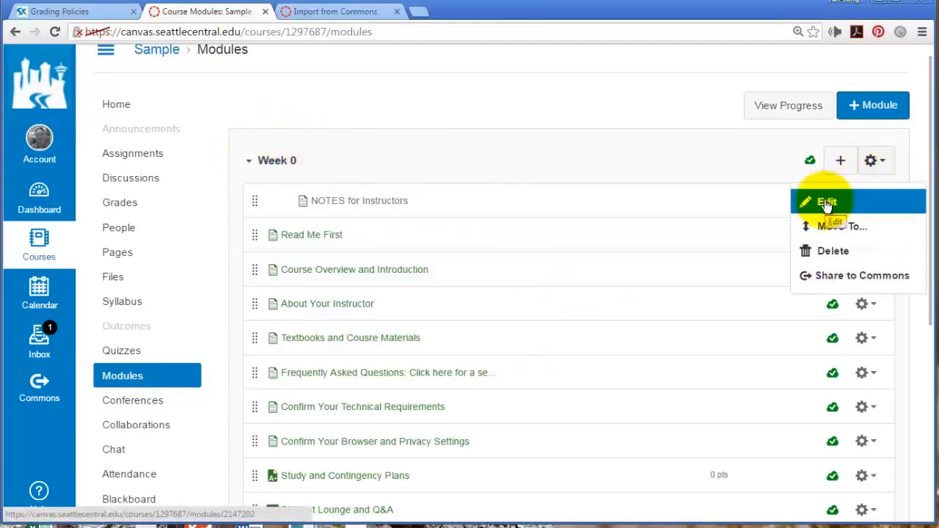
click(828, 202)
triple_click(340, 140)
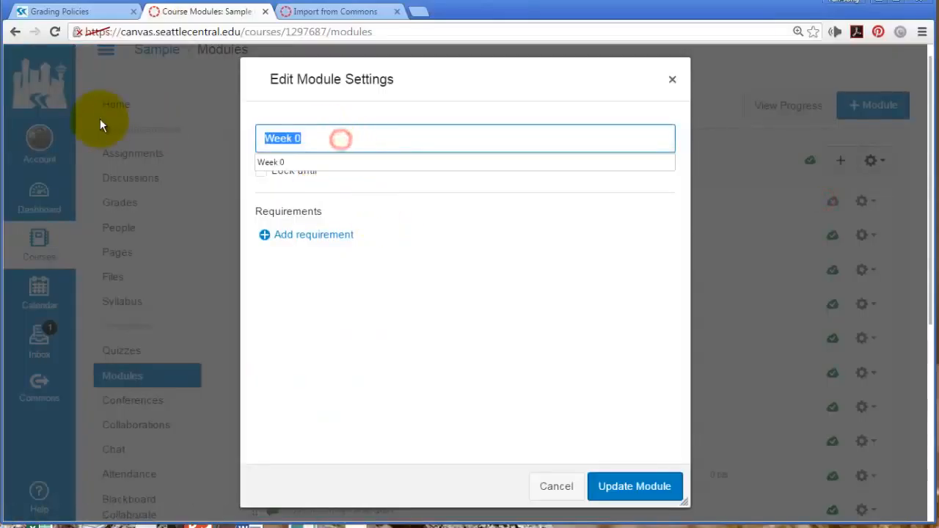
text(Gettng )
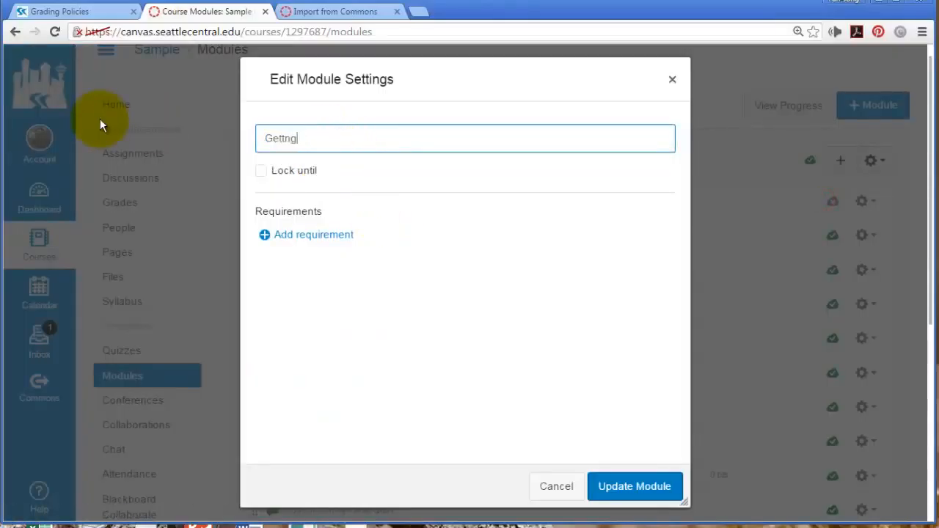
text(S)
key(BackSpace)
key(BackSpace)
key(BackSpace)
key(BackSpace)
key(BackSpace)
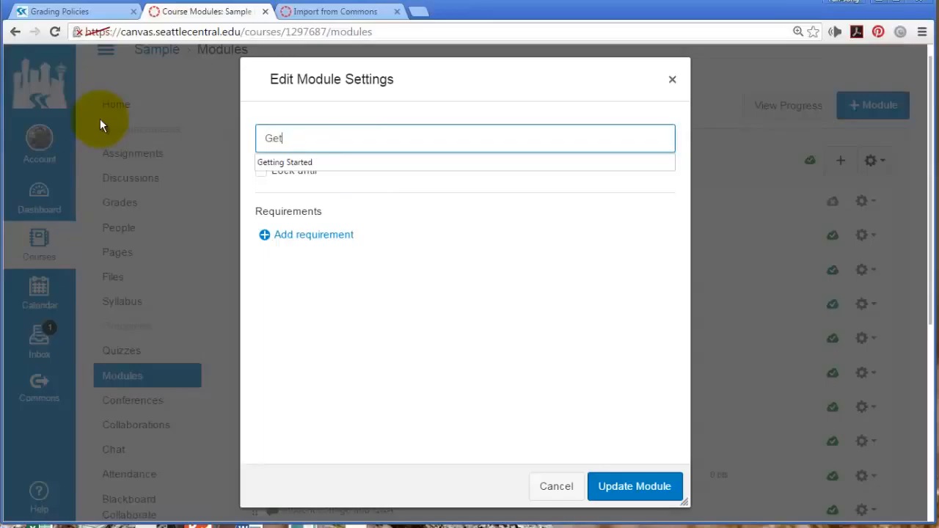
text(ting Started)
click(663, 487)
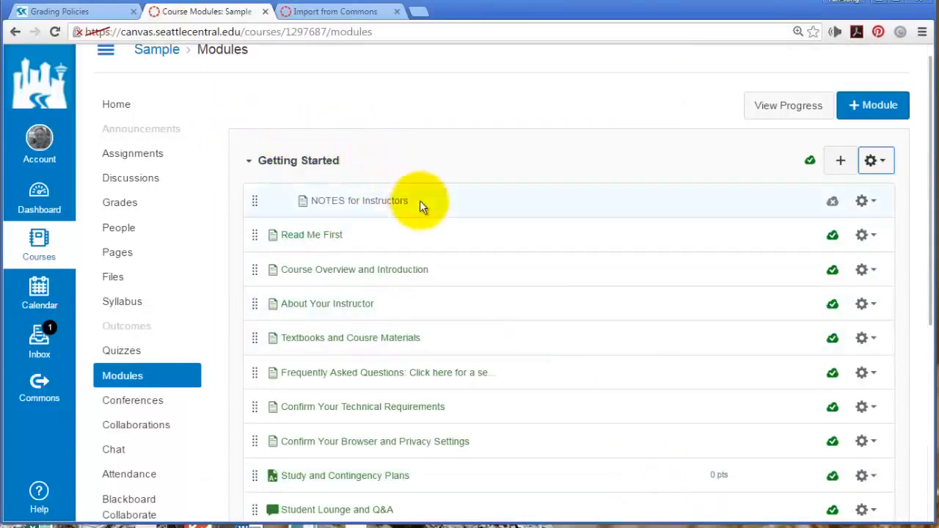
Open the NOTES for Instructors page and scroll through its contents
scroll(425, 212, down, 1)
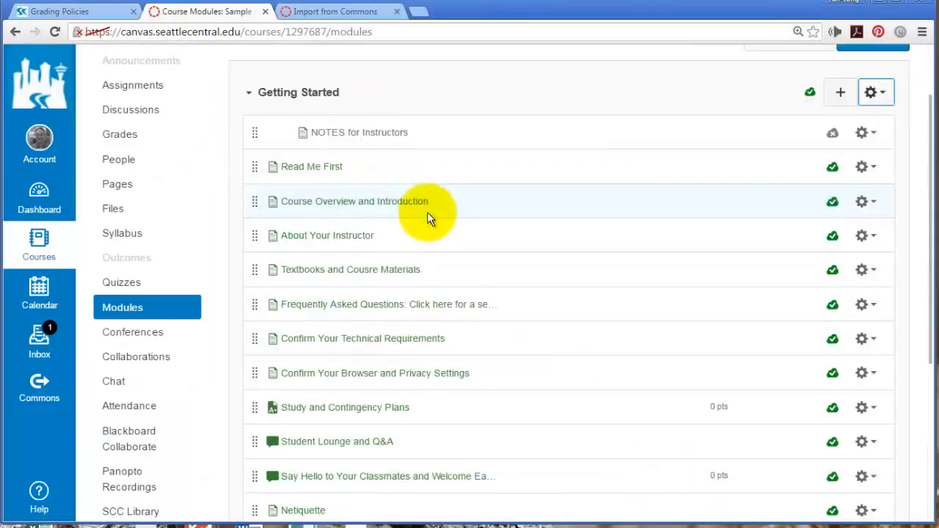
click(380, 133)
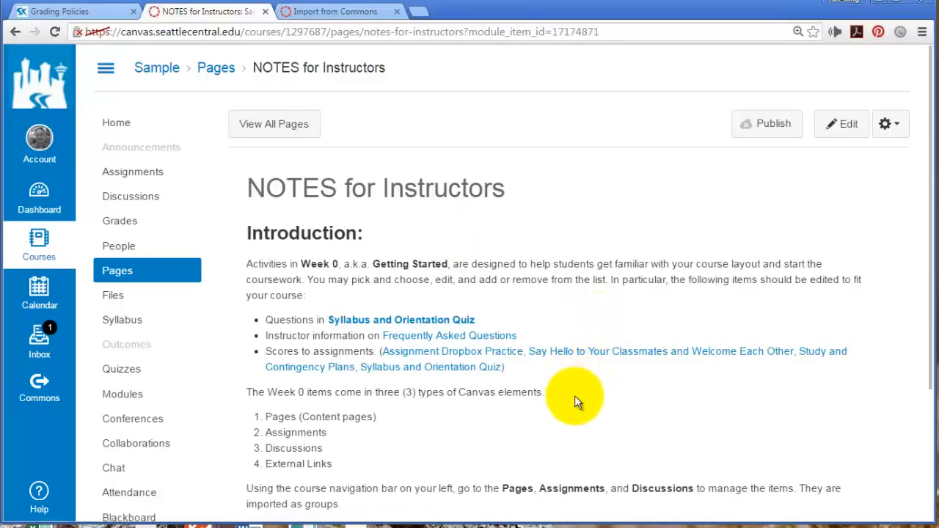
scroll(572, 409, down, 1)
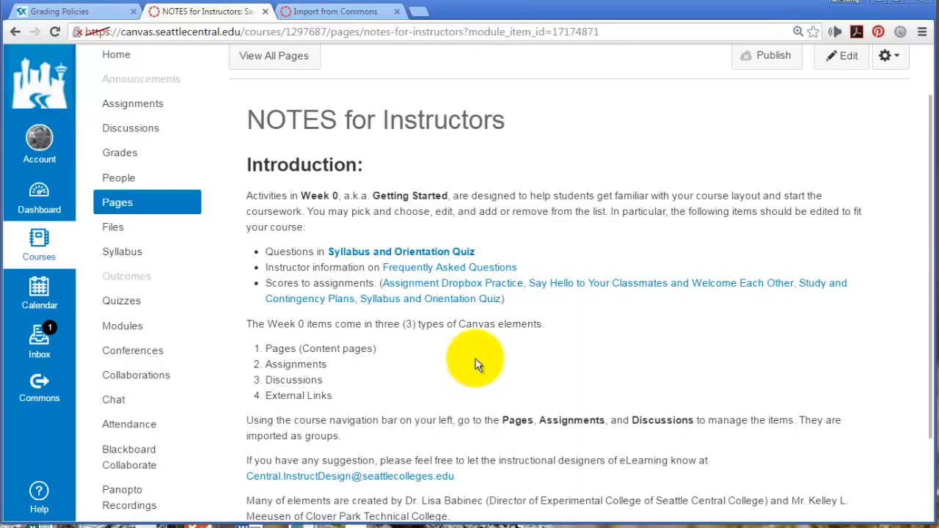
scroll(505, 382, down, 3)
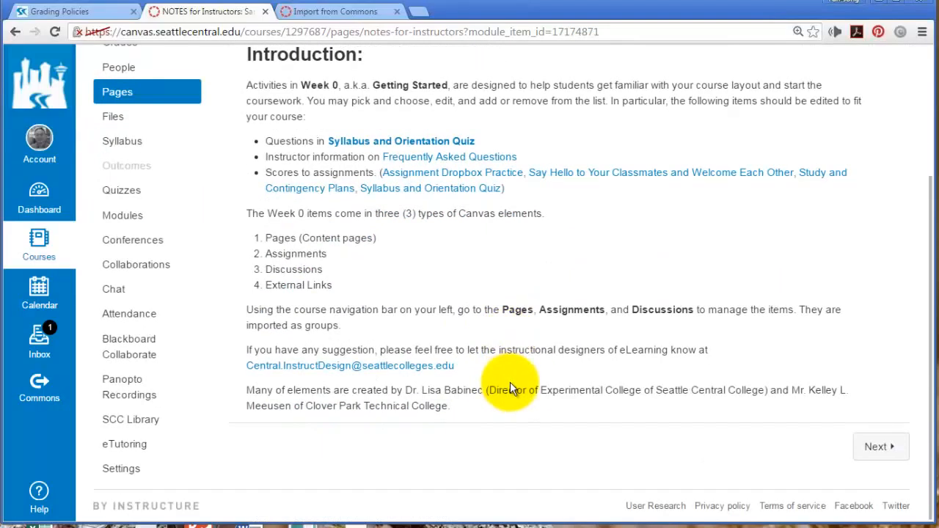
scroll(588, 374, up, 4)
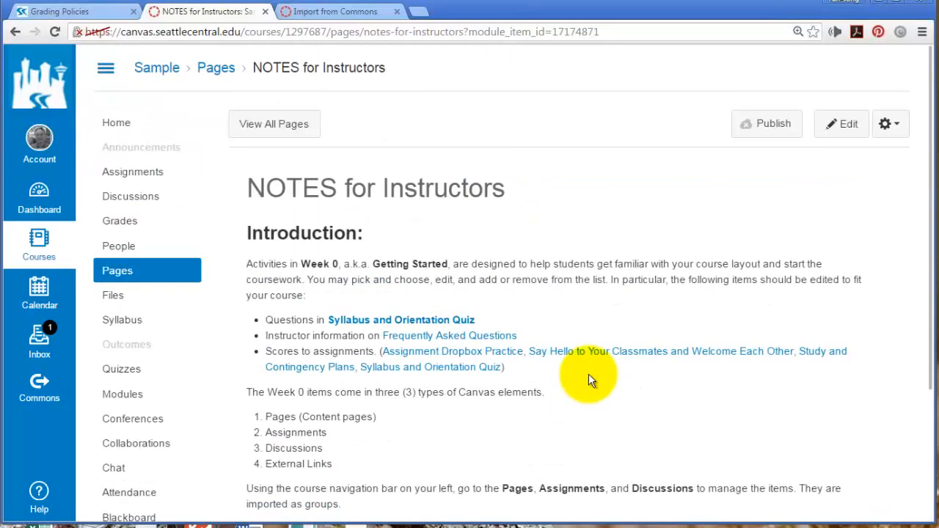
Go back to Modules and open the Read Me First page
click(131, 394)
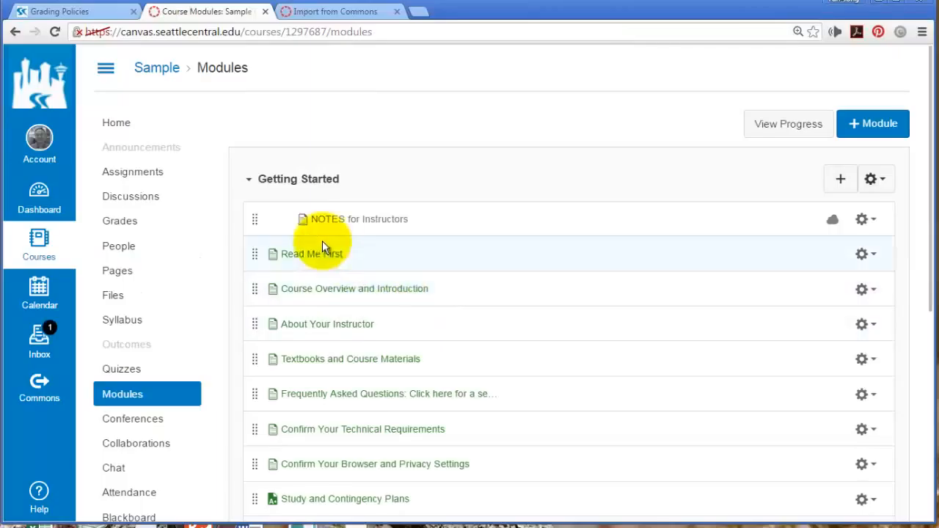
scroll(499, 307, down, 1)
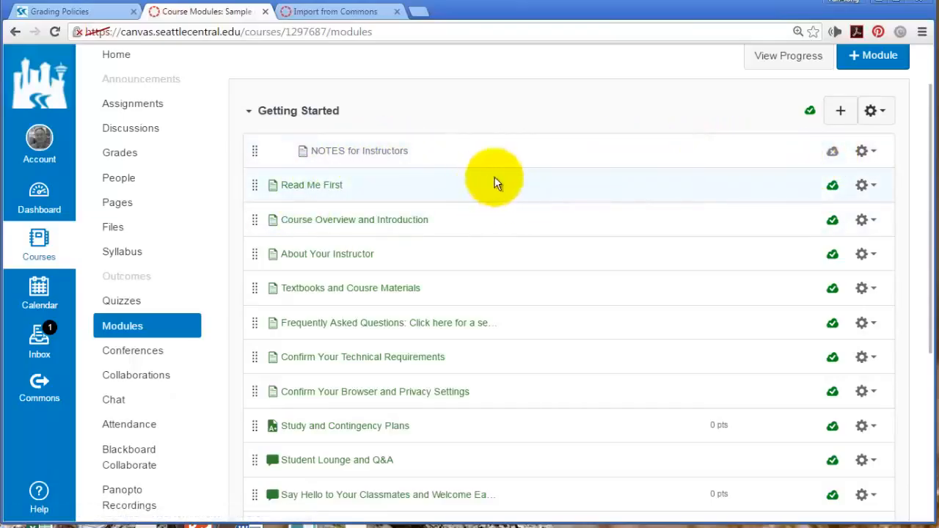
click(318, 189)
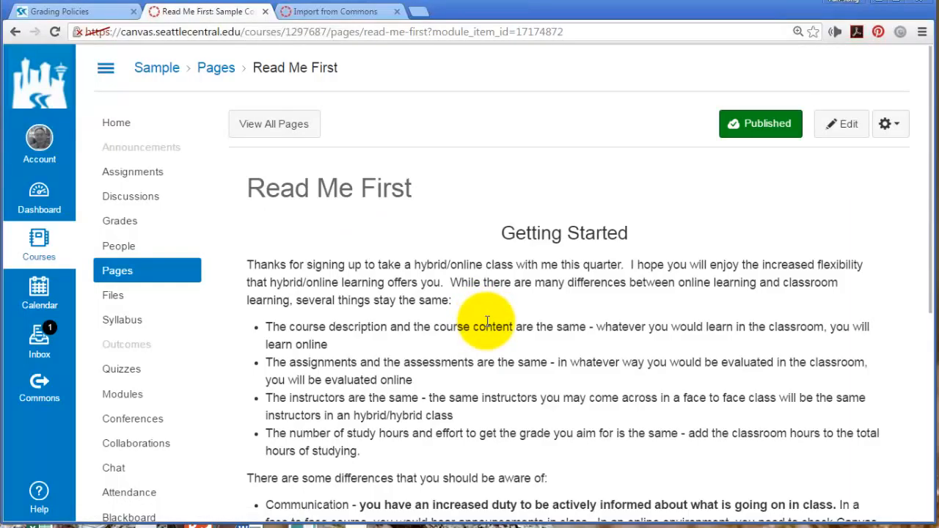
Skim the Read Me First introduction and bullets, then go back to the modules list
scroll(490, 326, down, 5)
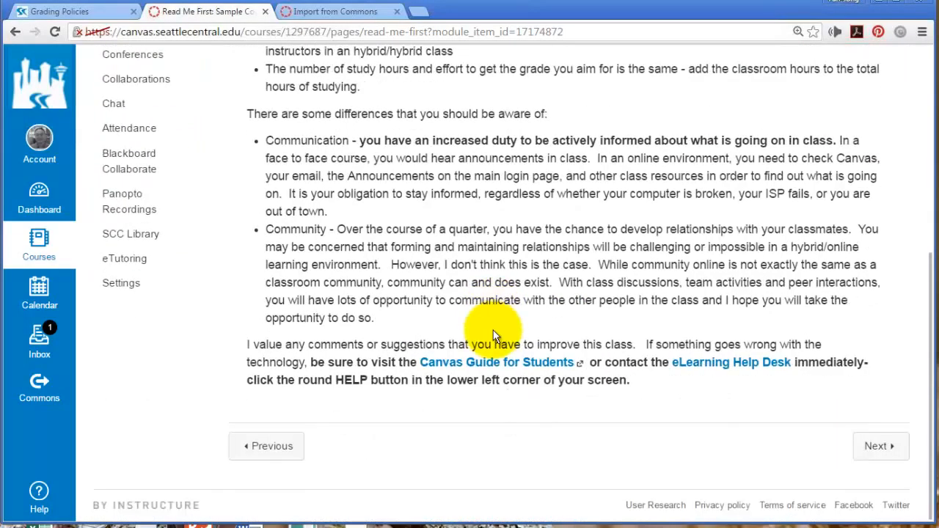
scroll(493, 331, up, 2)
scroll(493, 330, up, 2)
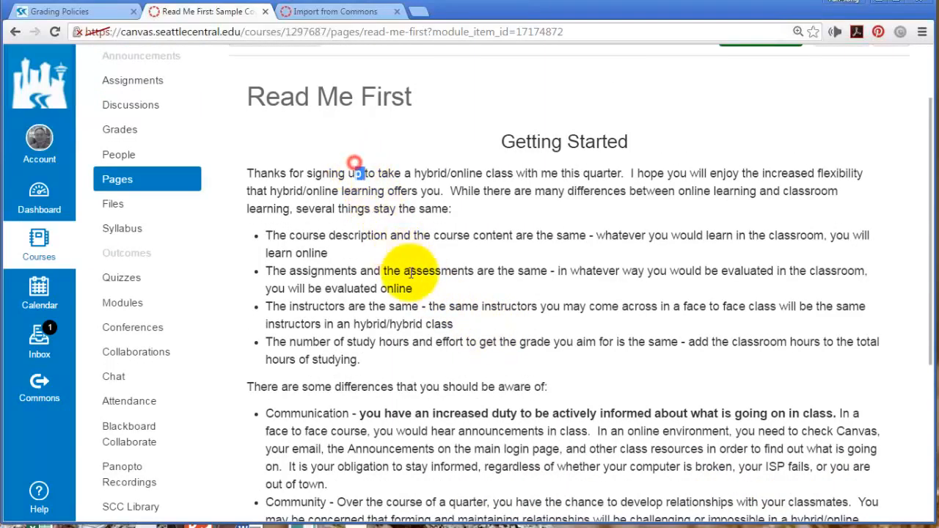
drag(355, 173, 439, 362)
click(514, 380)
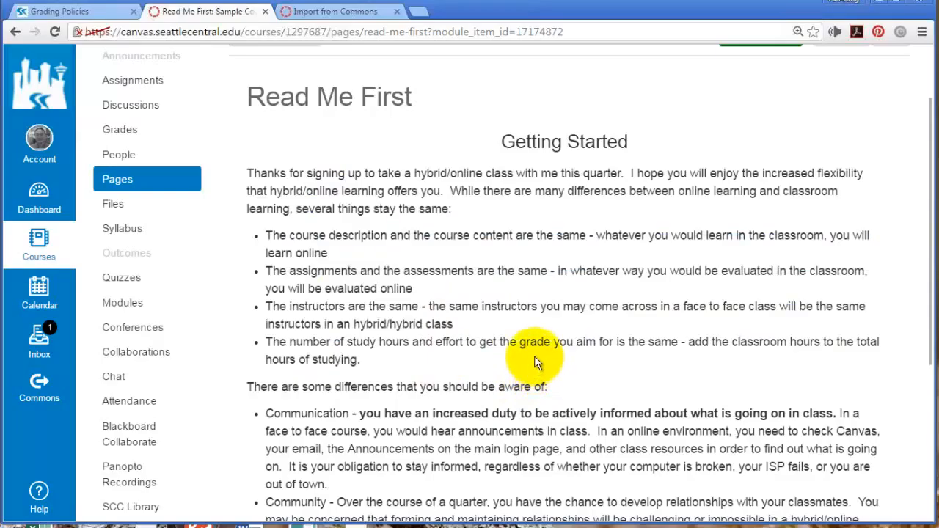
click(15, 31)
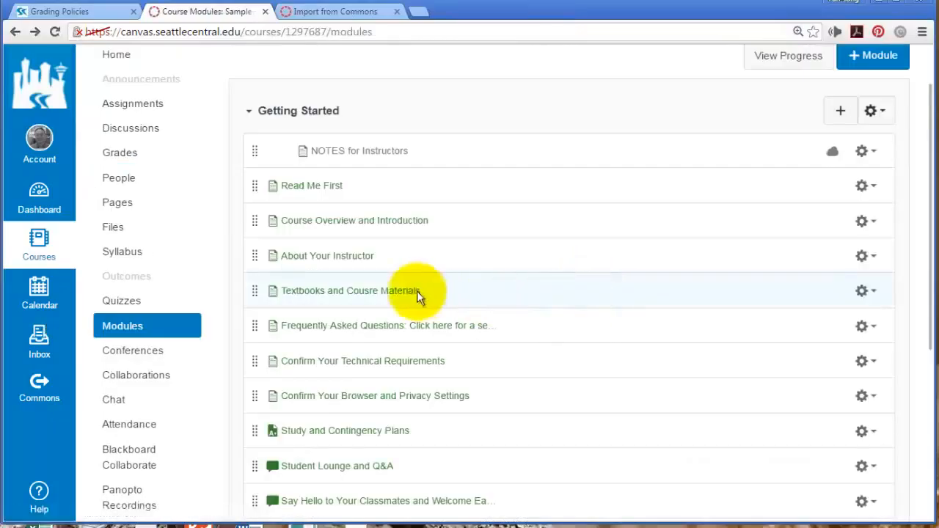
click(338, 257)
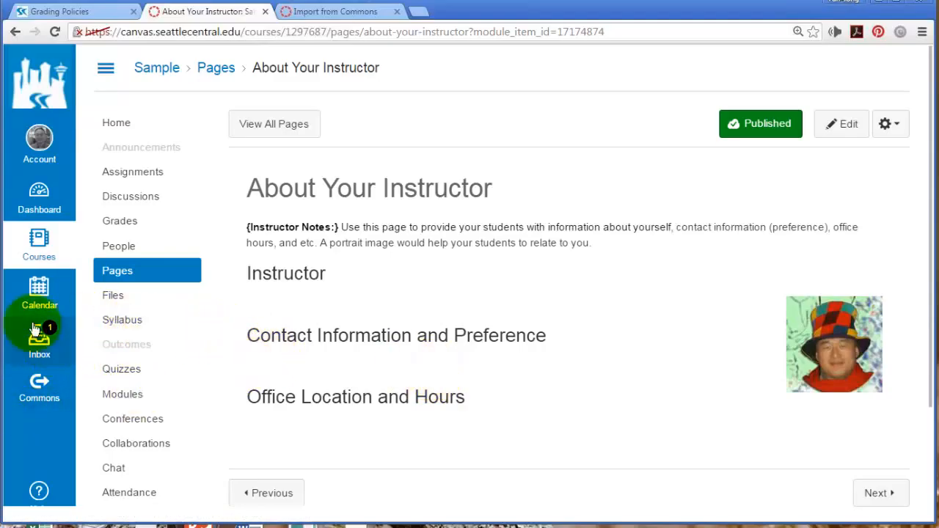
scroll(433, 356, down, 2)
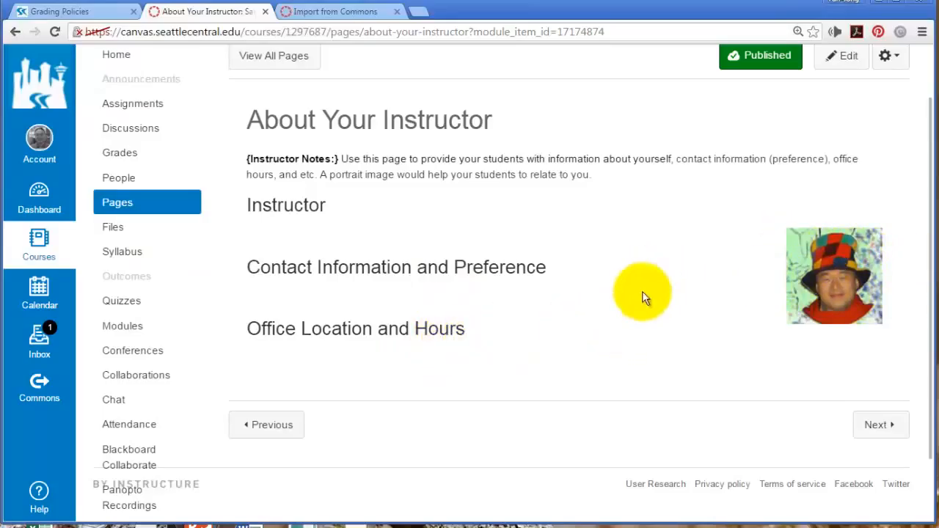
scroll(636, 353, up, 2)
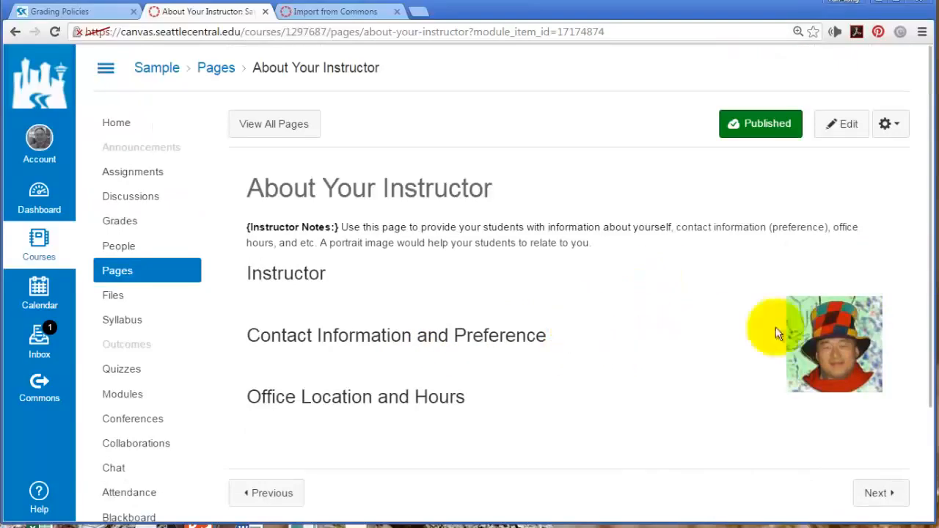
click(15, 32)
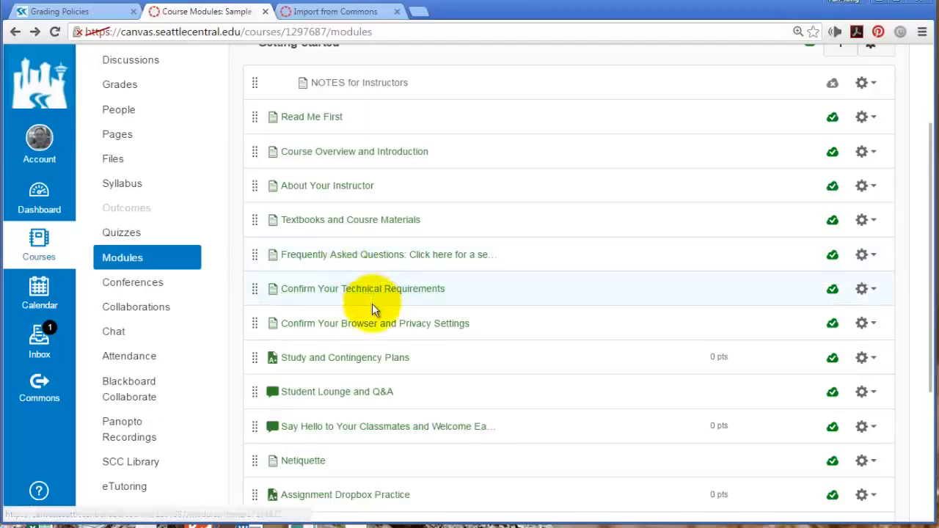
Open Study and Contingency Plans, enlarge its description box to read it, then return to Modules
scroll(446, 357, down, 1)
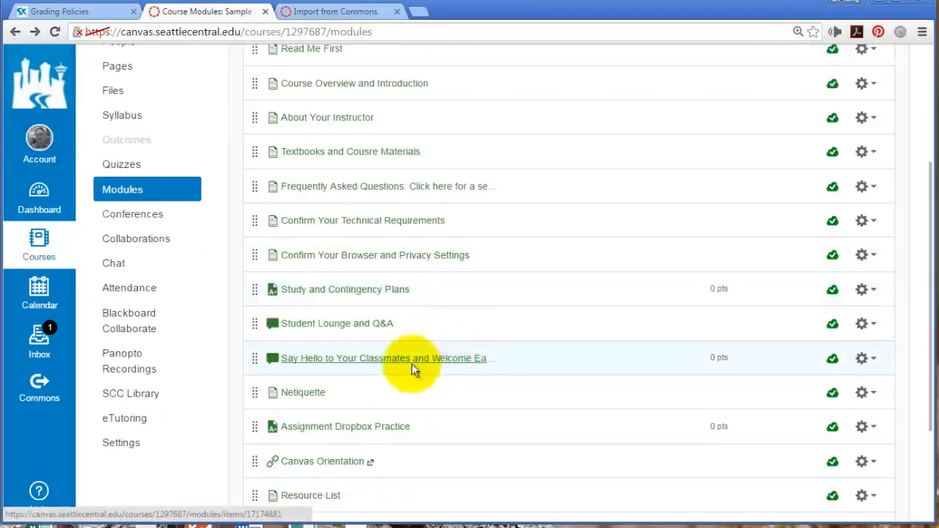
click(355, 292)
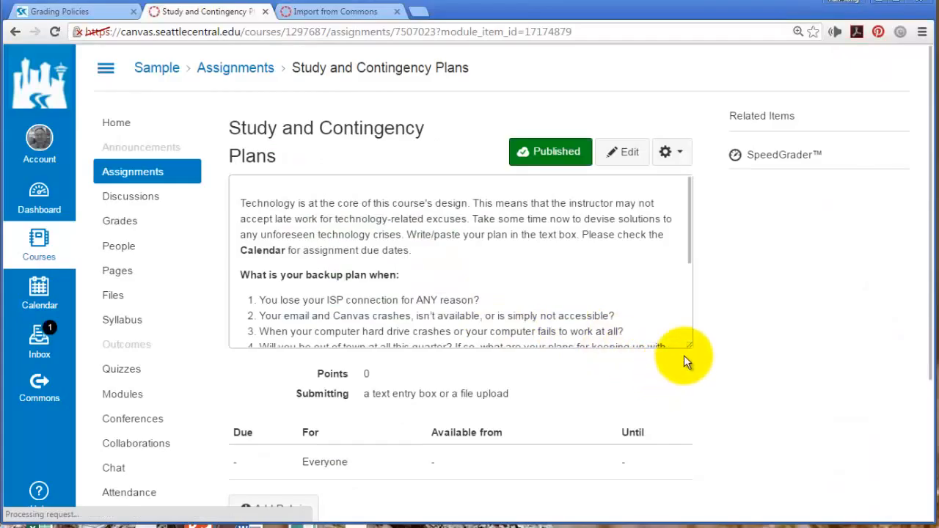
drag(691, 345, 704, 397)
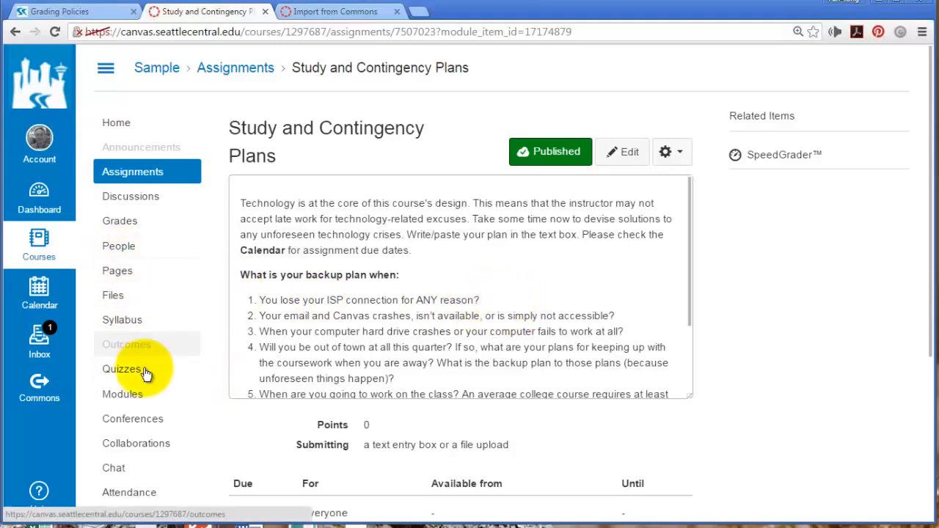
click(126, 395)
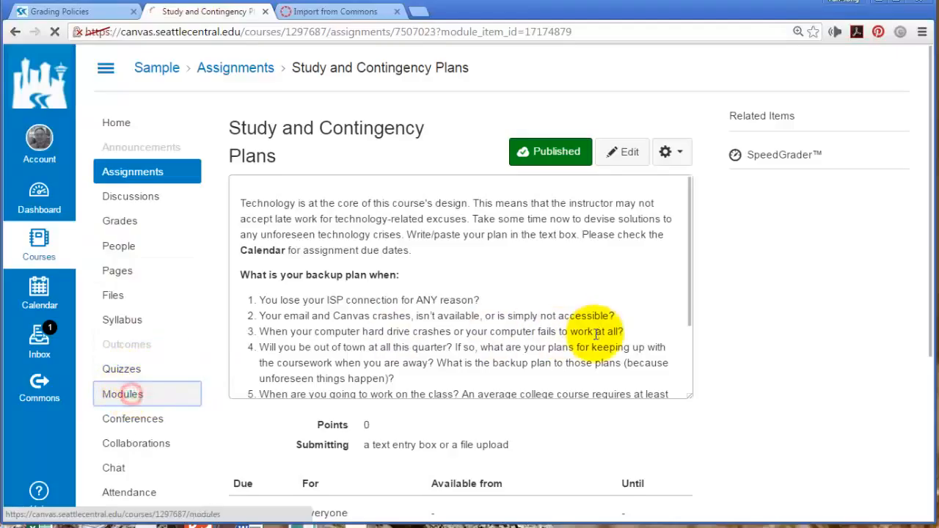
Scroll to the end of the Getting Started module and open the Say Hello to Your Classmates discussion
scroll(638, 359, down, 1)
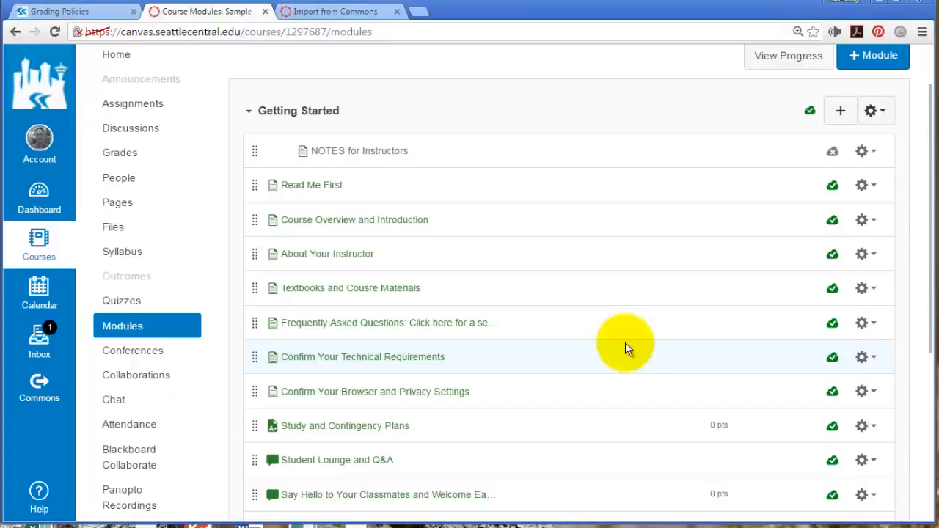
scroll(598, 359, down, 3)
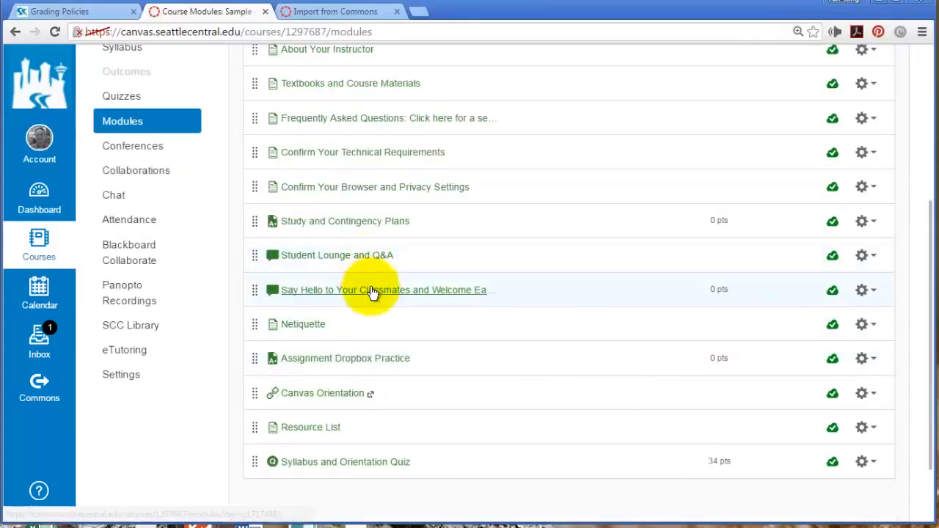
click(332, 292)
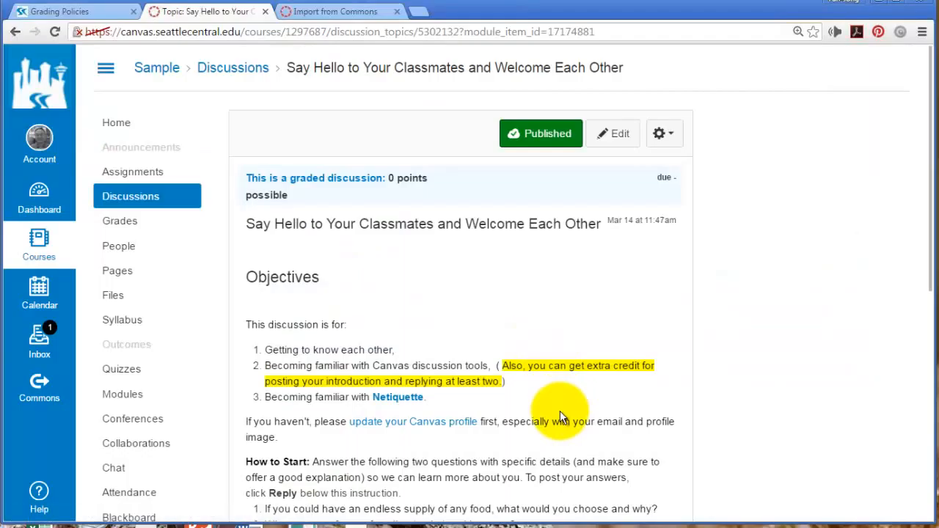
Scroll through the Say Hello discussion's instructions down to the Reply bar and back to the top
scroll(560, 411, down, 2)
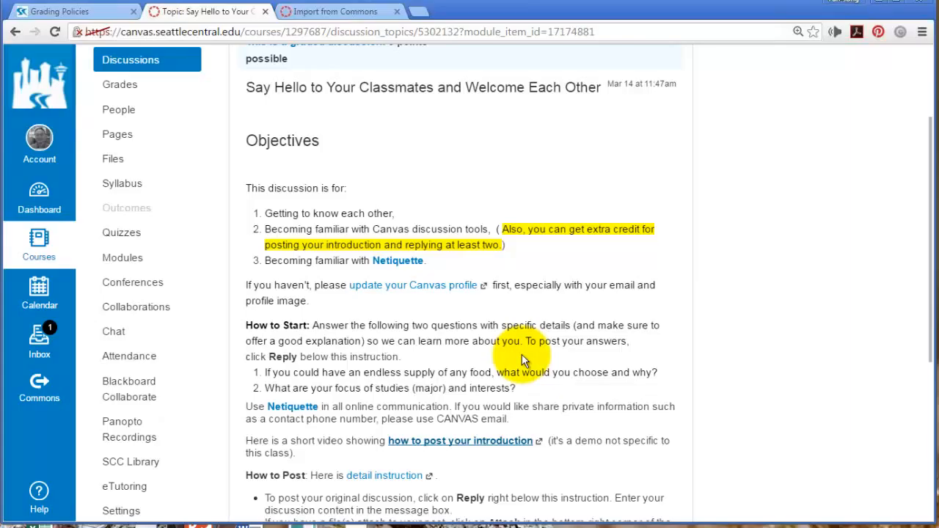
scroll(529, 366, down, 2)
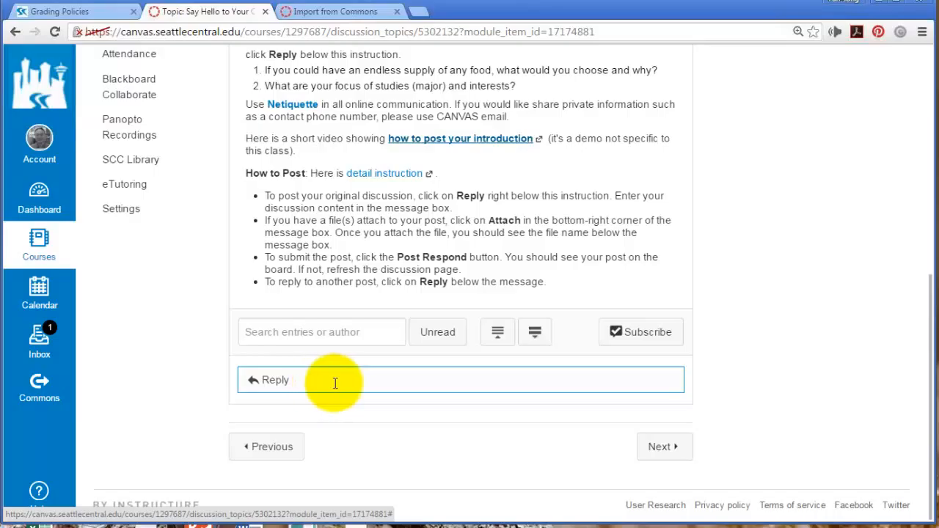
scroll(334, 378, up, 3)
scroll(446, 291, up, 2)
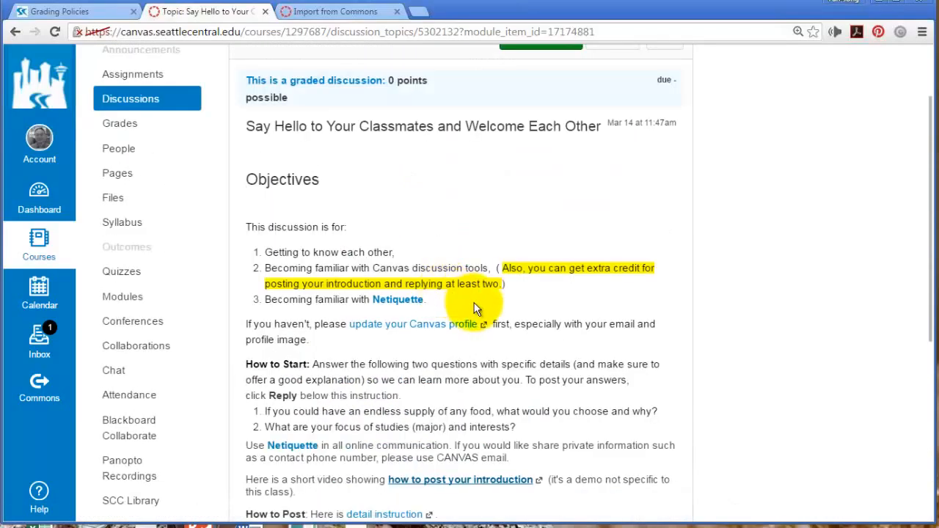
scroll(481, 317, up, 2)
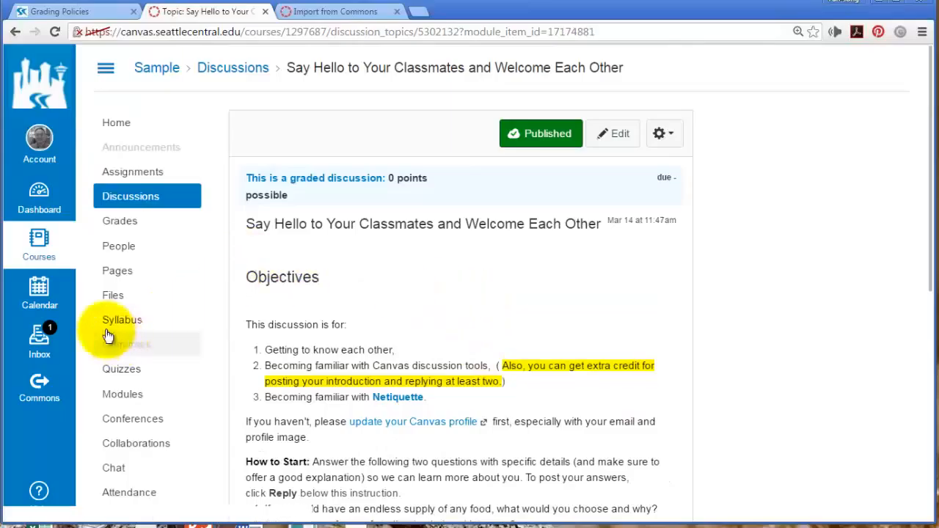
Return to the course Modules list and open the Canvas Orientation course link
click(122, 393)
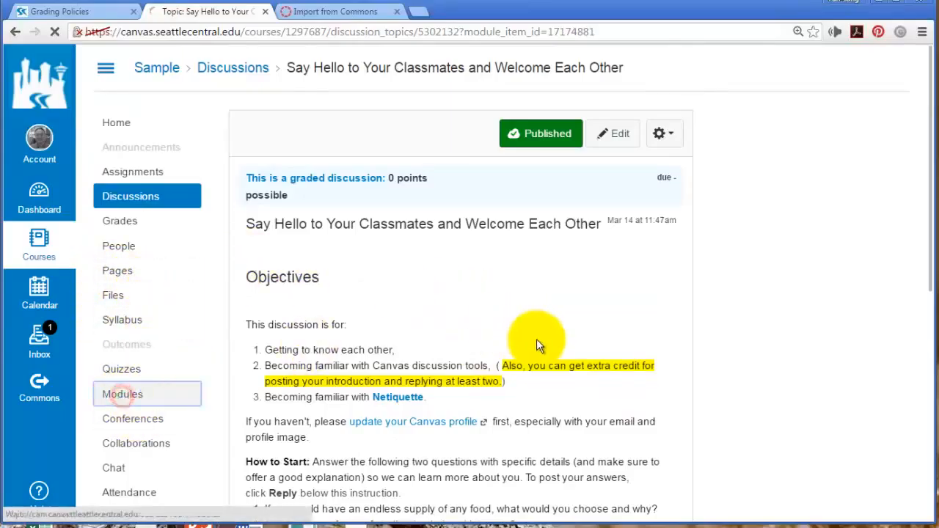
scroll(536, 346, down, 4)
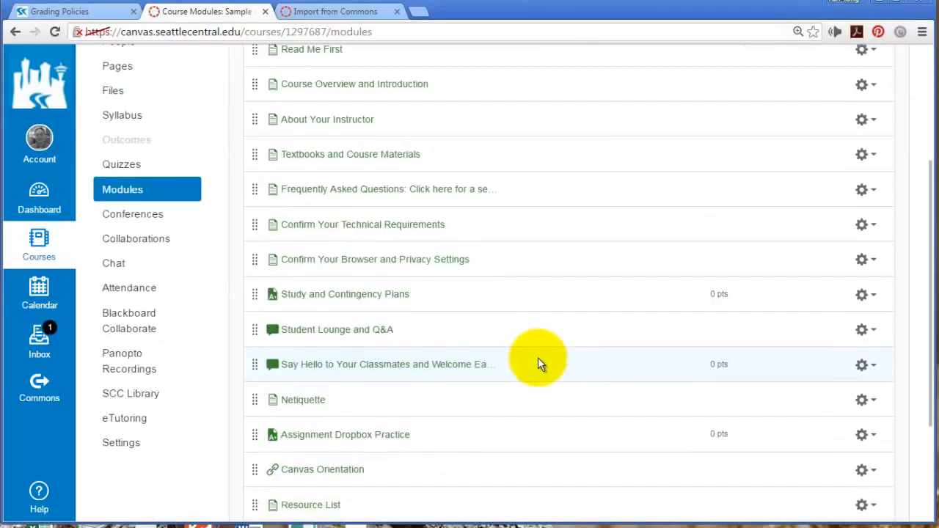
scroll(538, 358, down, 3)
scroll(538, 358, up, 1)
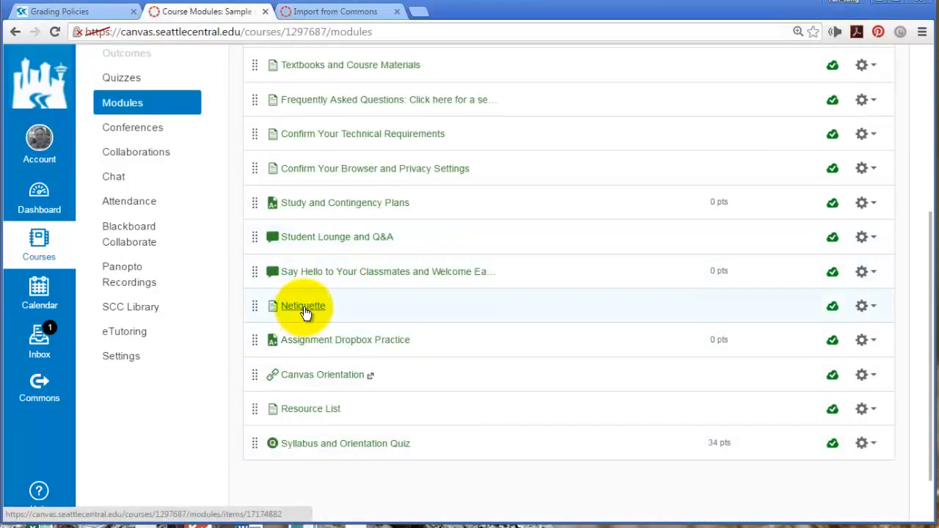
click(331, 377)
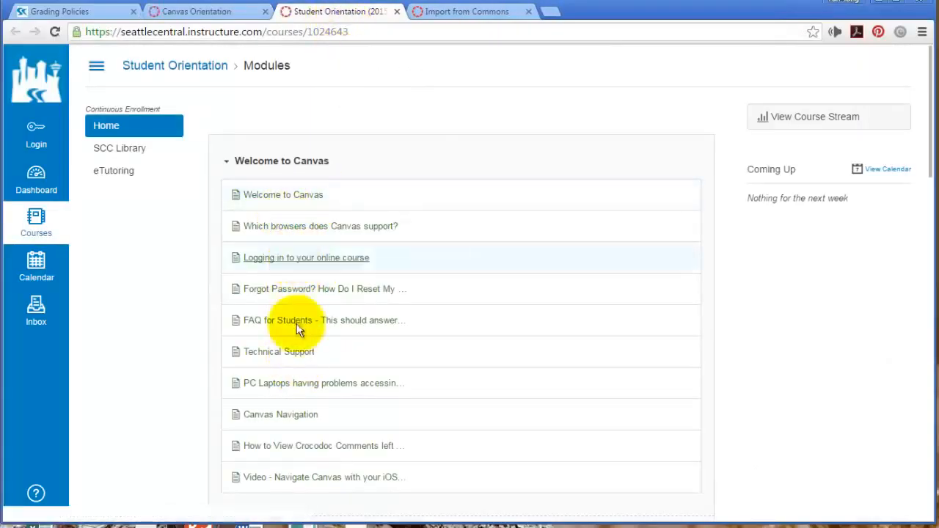
Look through the Student Orientation modules, then switch back to the Canvas Orientation item's tab
scroll(302, 355, down, 1)
scroll(305, 360, down, 2)
scroll(313, 364, up, 3)
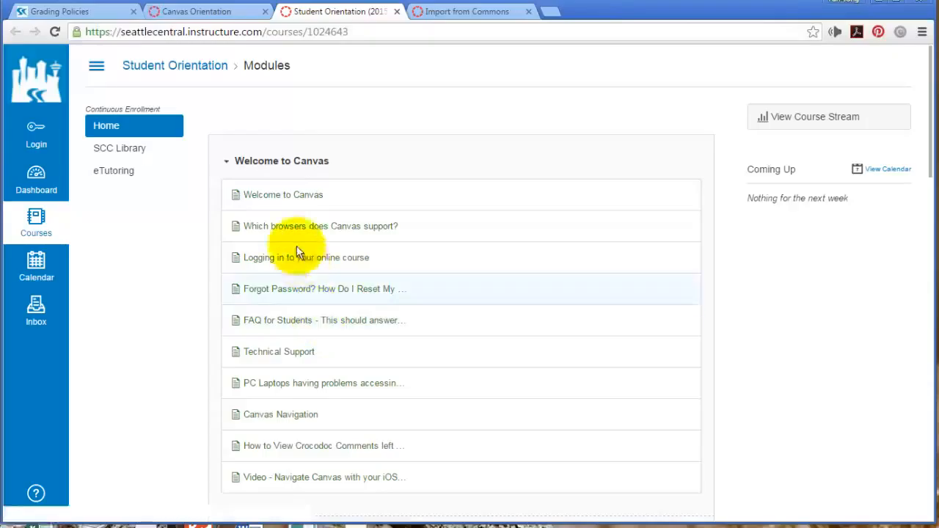
click(206, 14)
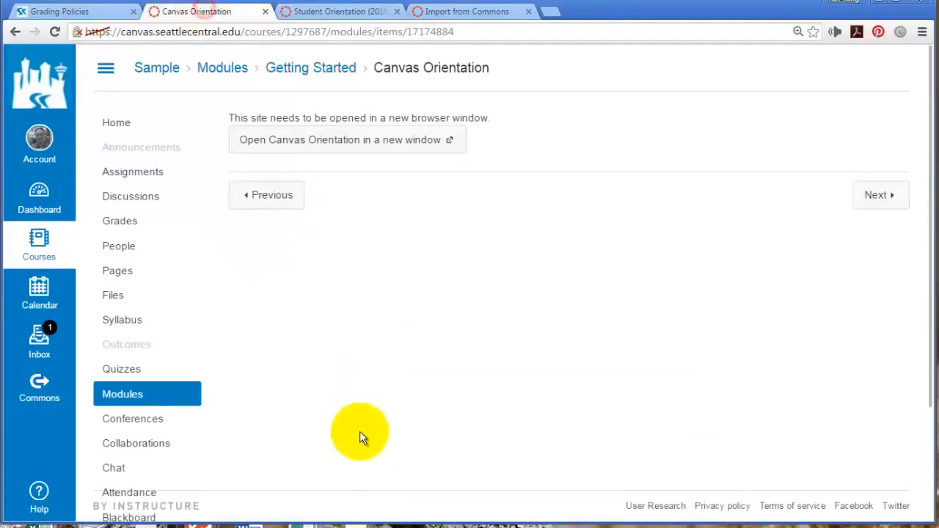
From the course Modules list, open the Syllabus and Orientation Quiz at the bottom
click(122, 396)
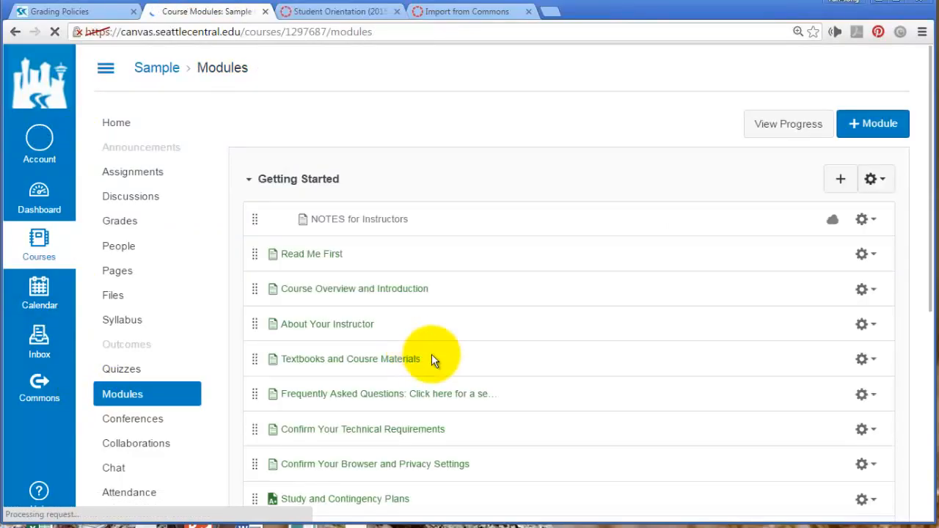
scroll(429, 359, down, 5)
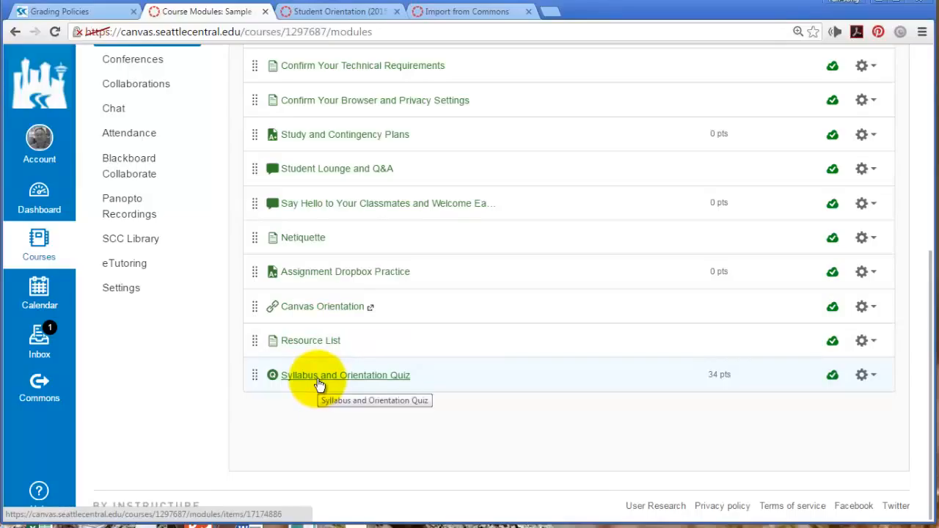
click(387, 377)
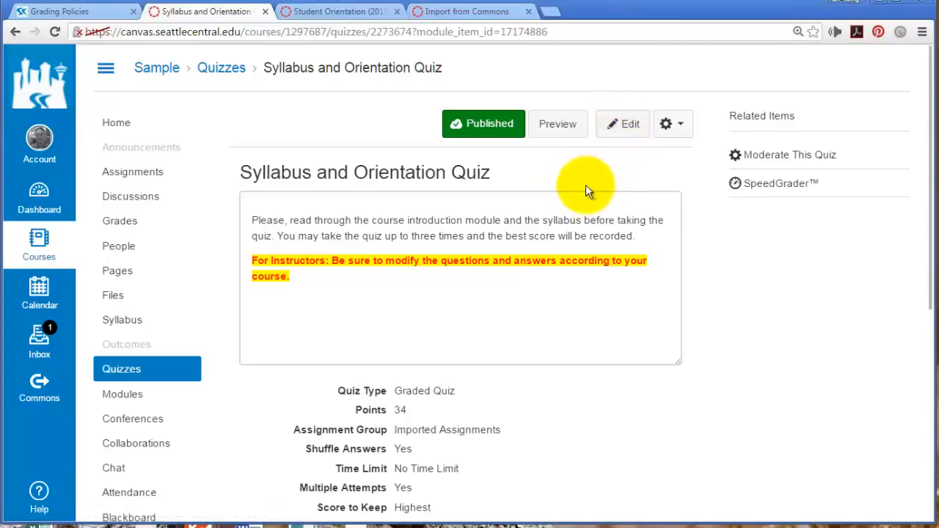
click(620, 124)
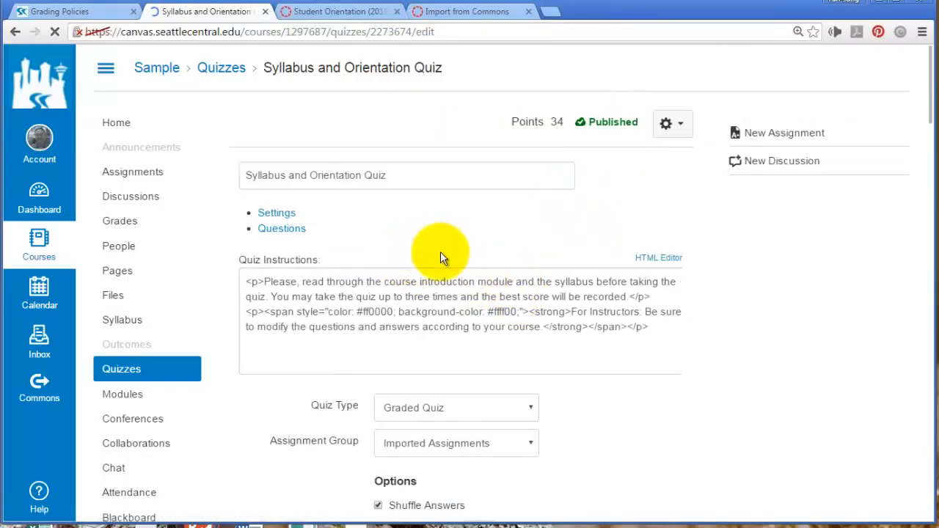
scroll(697, 360, down, 3)
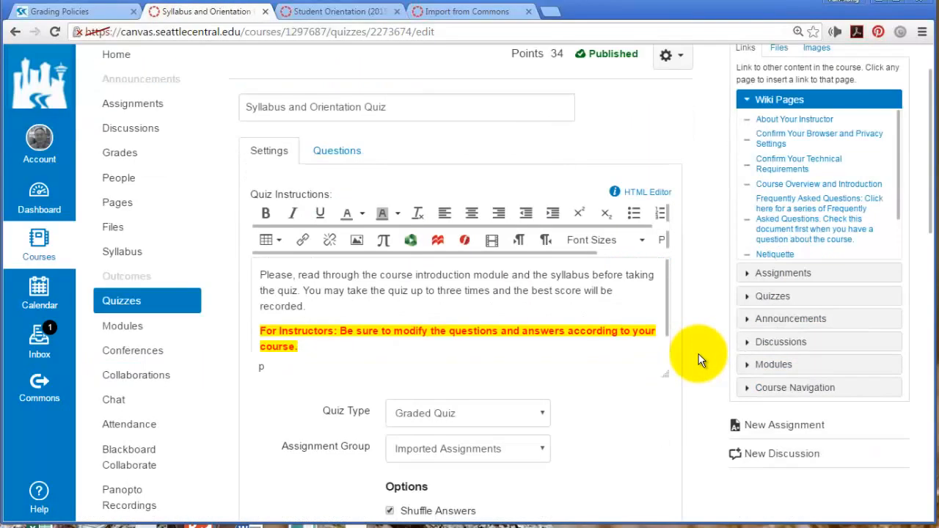
scroll(697, 357, down, 2)
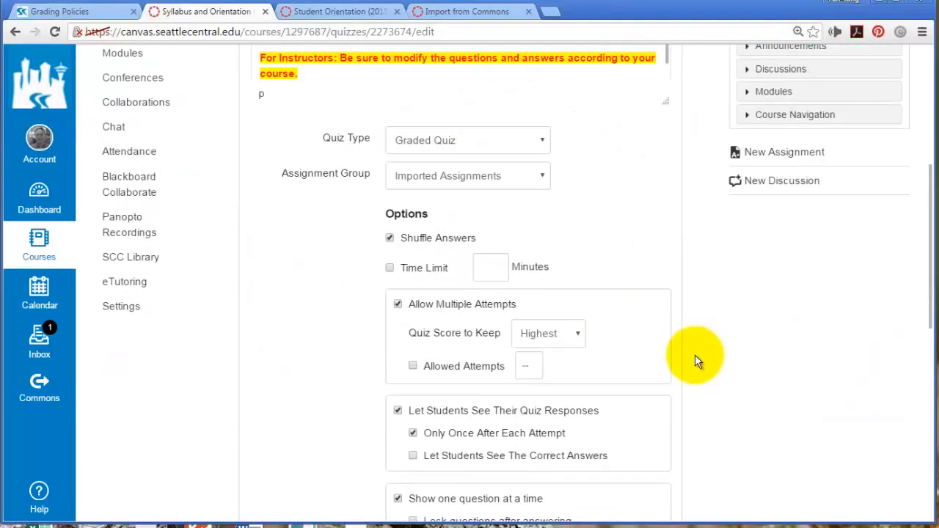
scroll(695, 357, down, 3)
scroll(690, 356, up, 8)
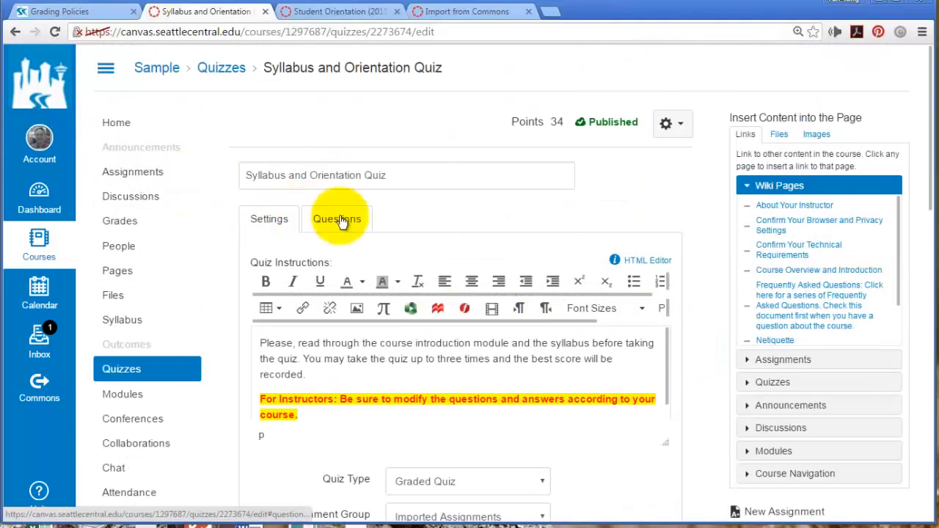
click(350, 223)
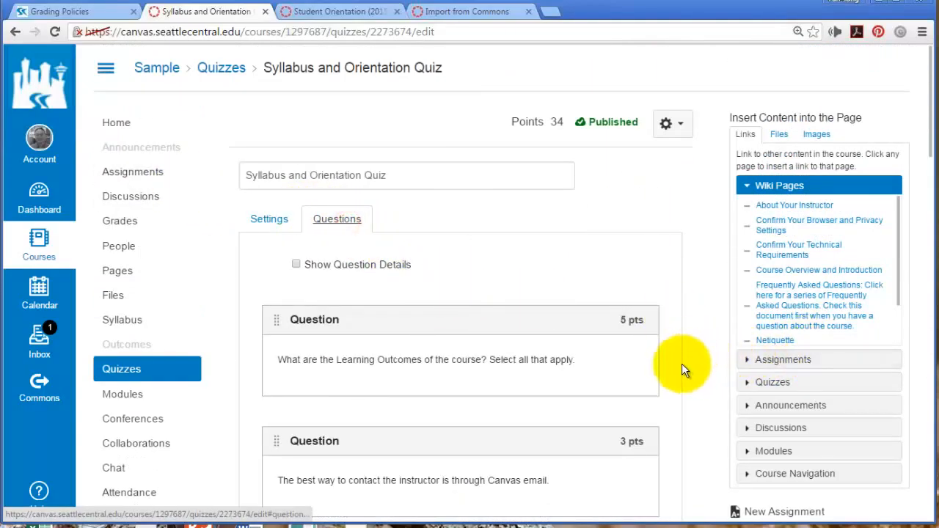
scroll(675, 373, down, 1)
scroll(675, 371, down, 1)
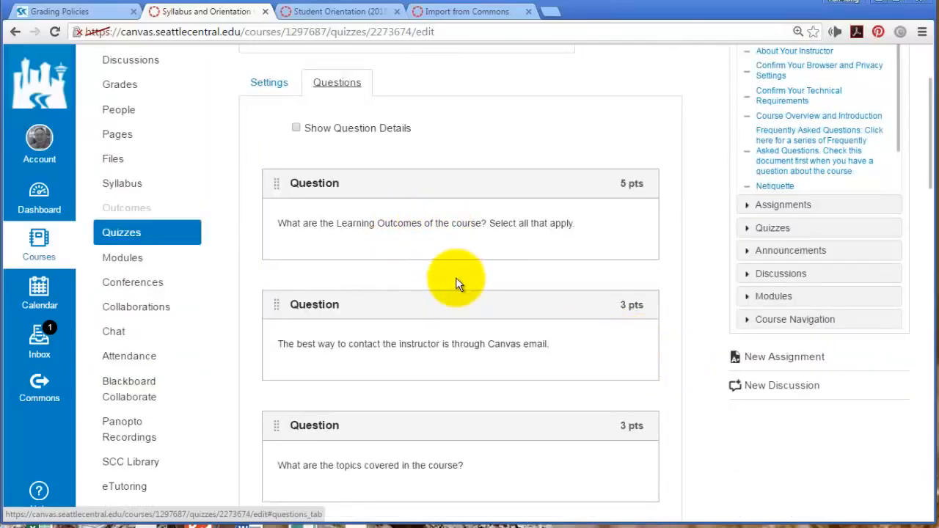
mouse_move(616, 219)
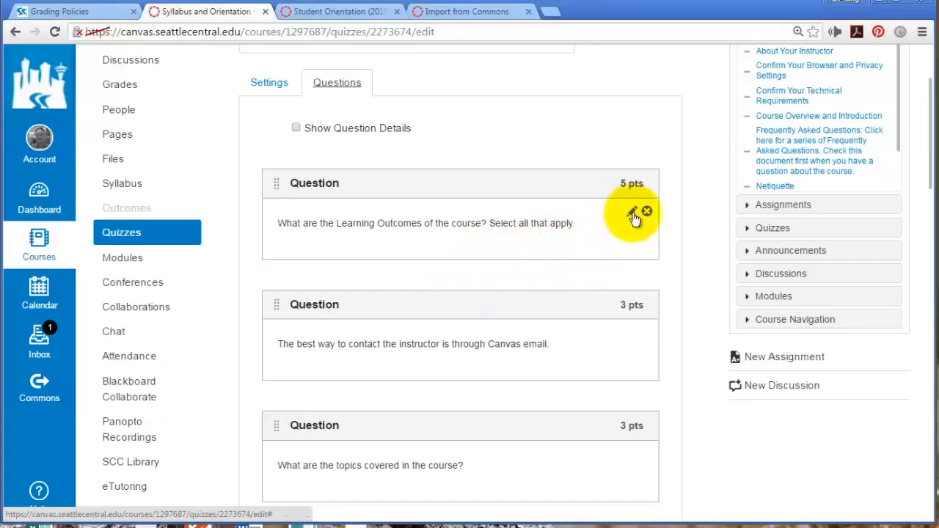
scroll(677, 345, down, 2)
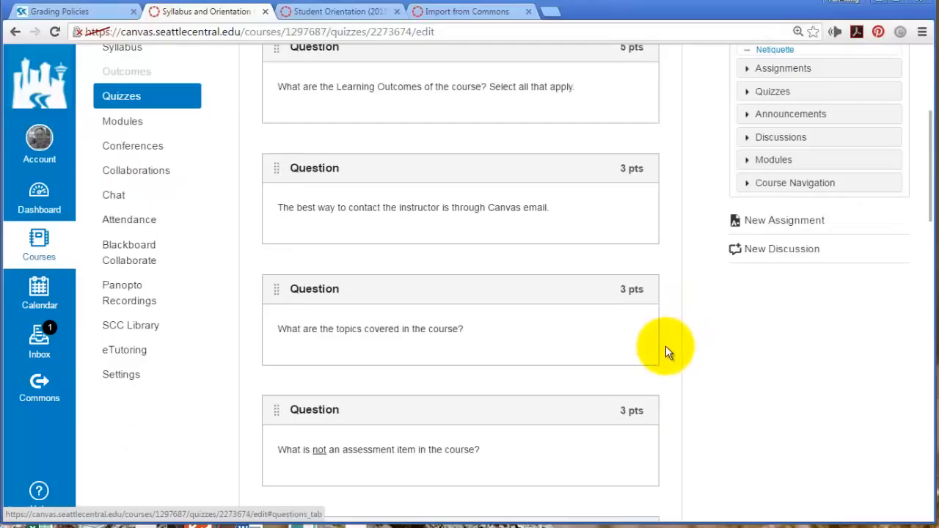
scroll(665, 345, down, 4)
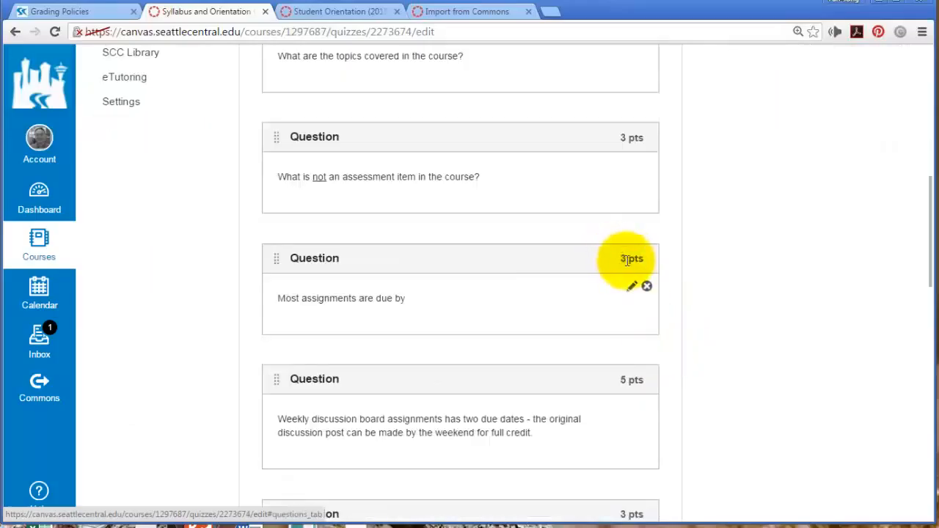
scroll(661, 352, down, 3)
scroll(659, 358, down, 3)
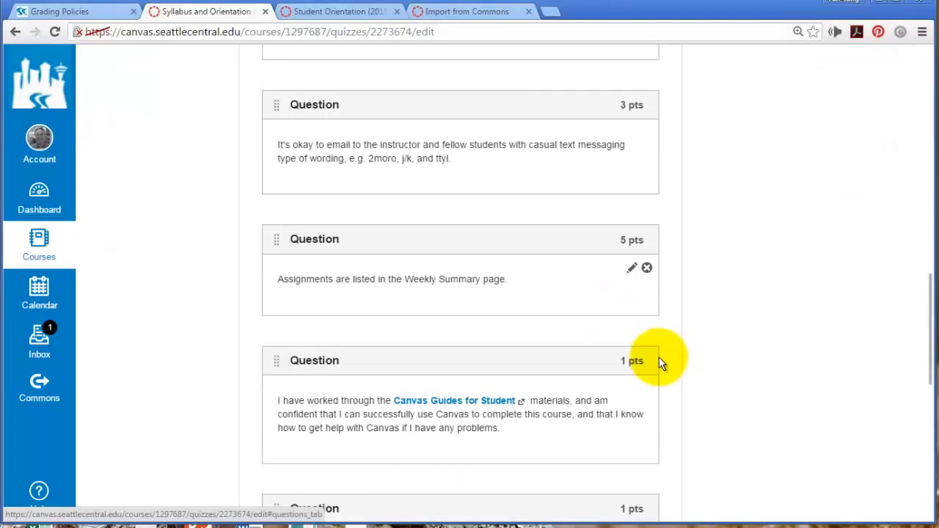
scroll(657, 359, down, 3)
scroll(657, 358, down, 3)
scroll(657, 358, down, 3)
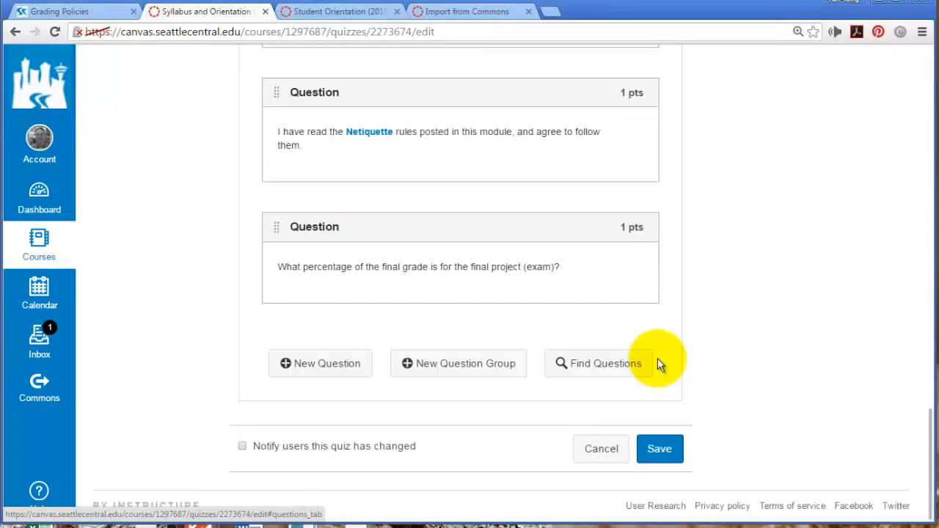
scroll(657, 358, up, 15)
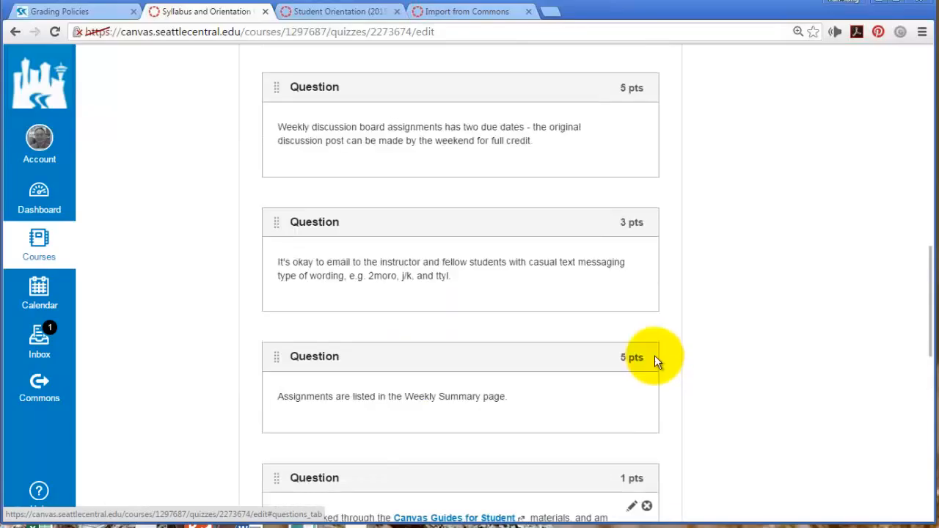
scroll(652, 350, up, 7)
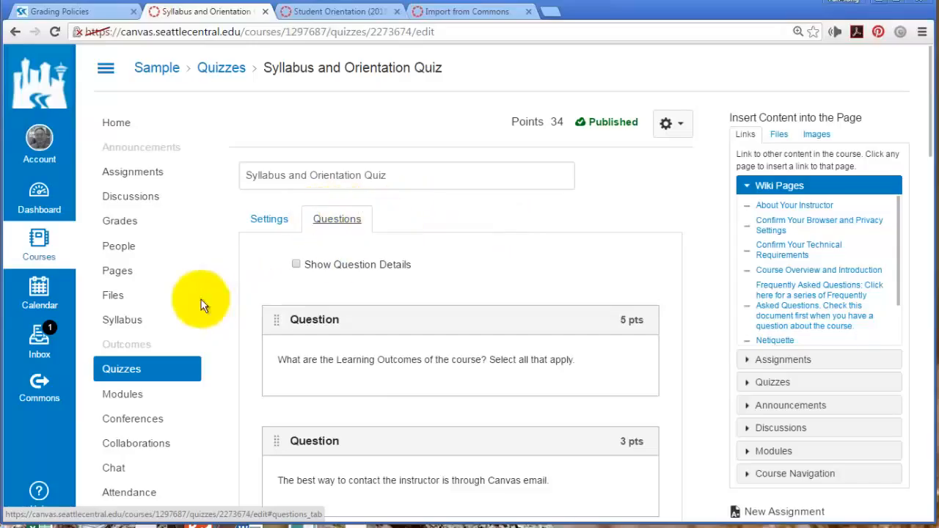
Remove the Resource List item from Getting Started using its gear menu, confirming with OK
click(135, 394)
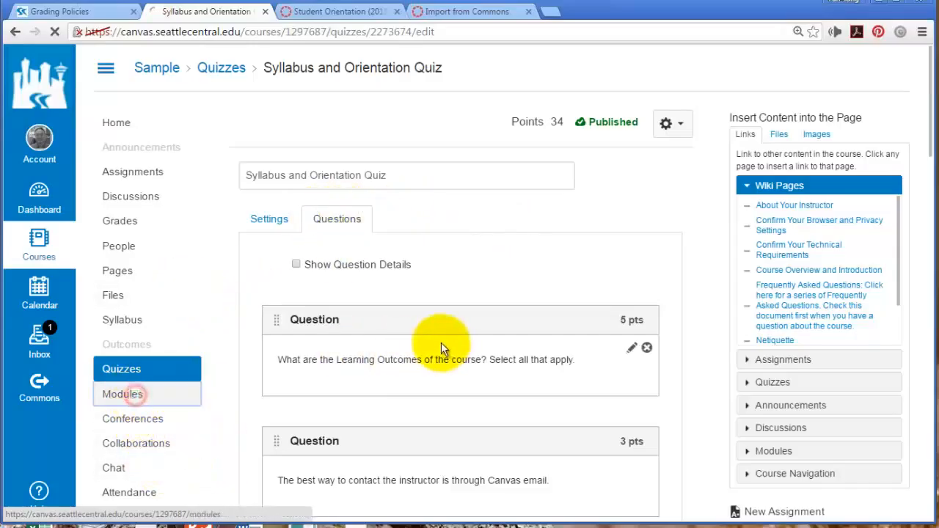
scroll(536, 334, down, 1)
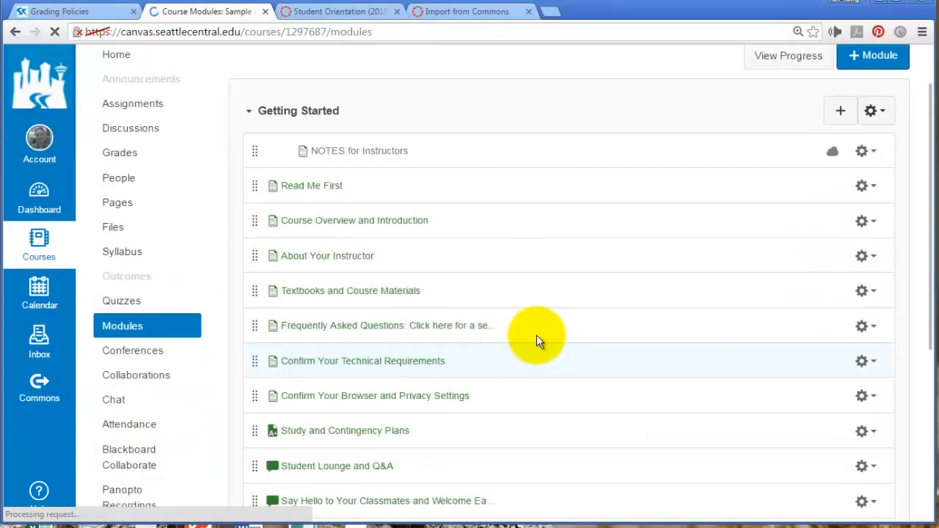
scroll(554, 338, down, 4)
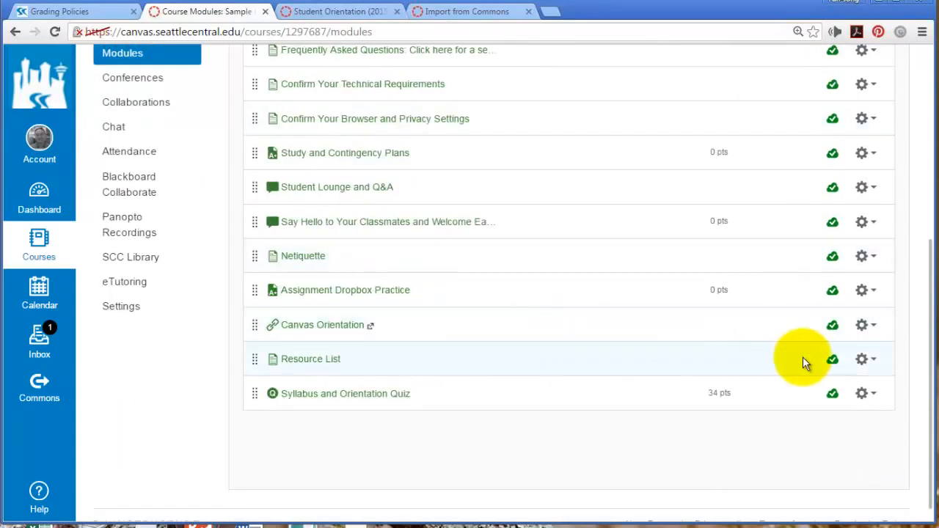
click(863, 359)
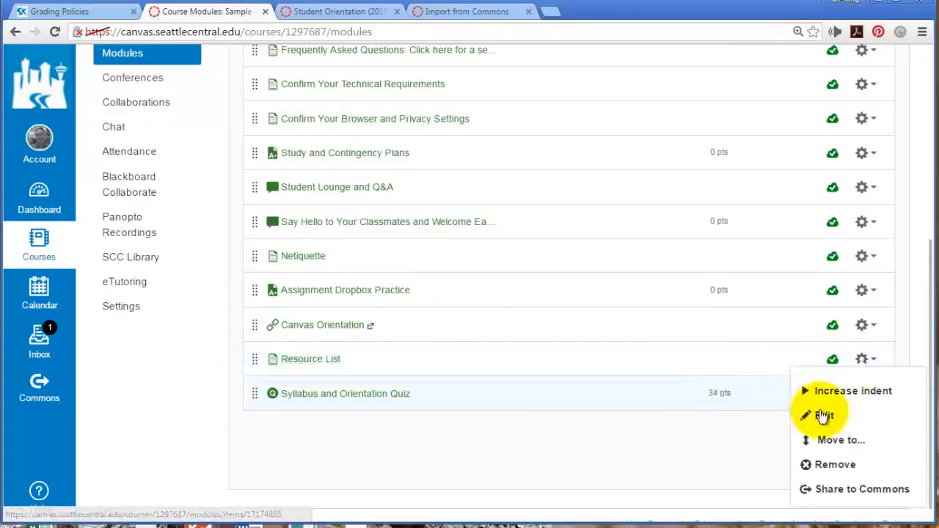
click(830, 465)
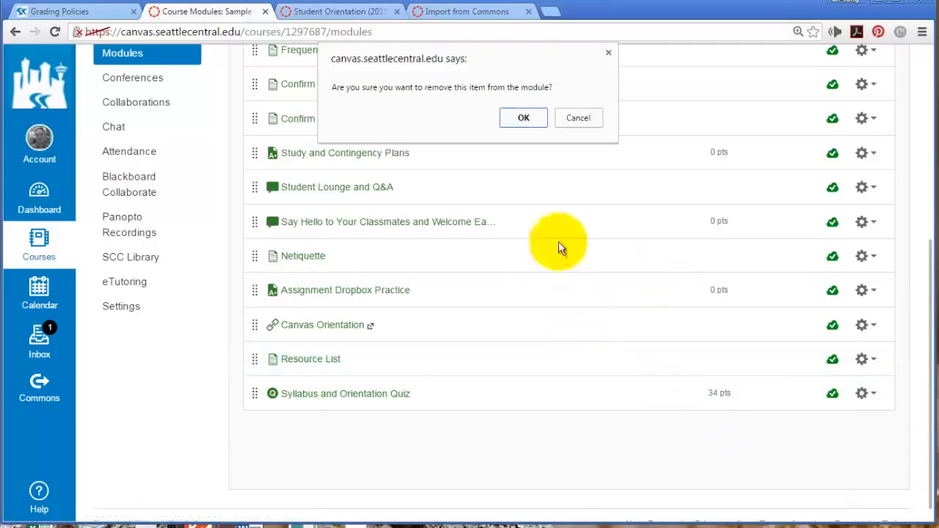
click(519, 119)
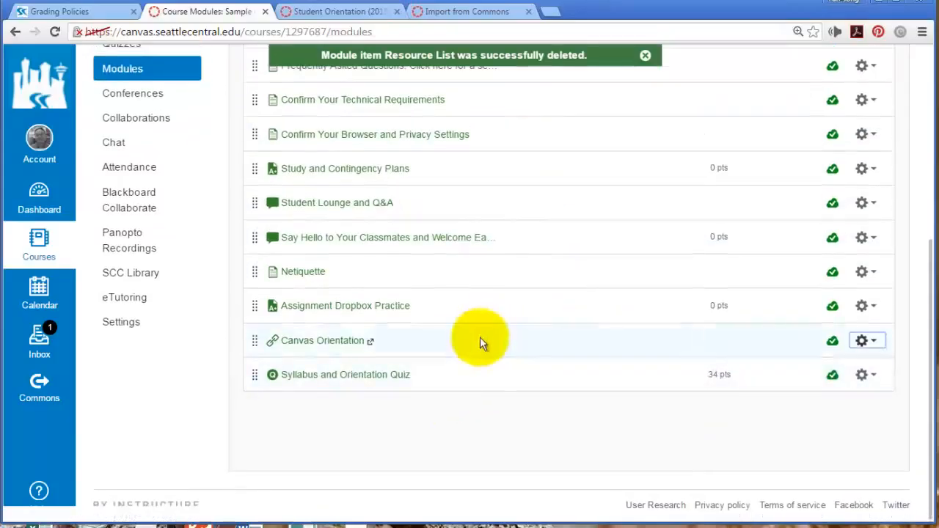
scroll(489, 411, up, 1)
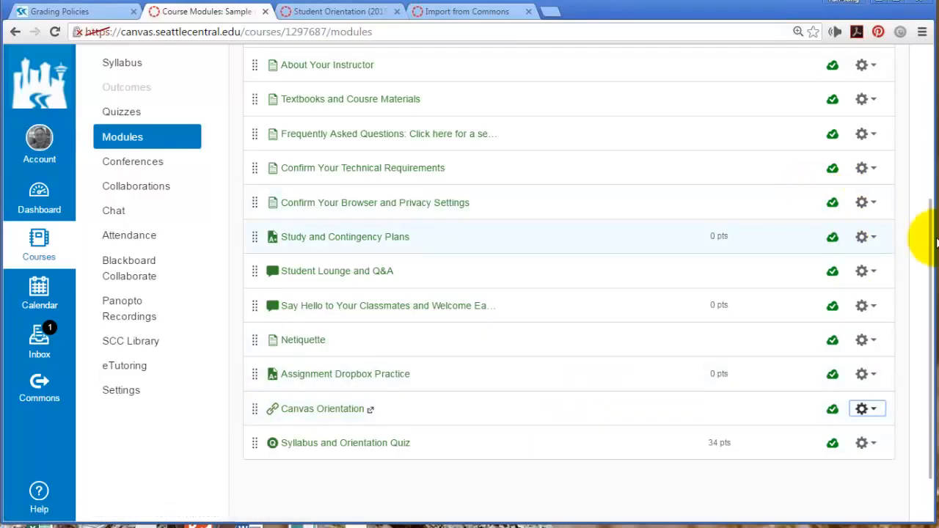
drag(936, 242, 928, 124)
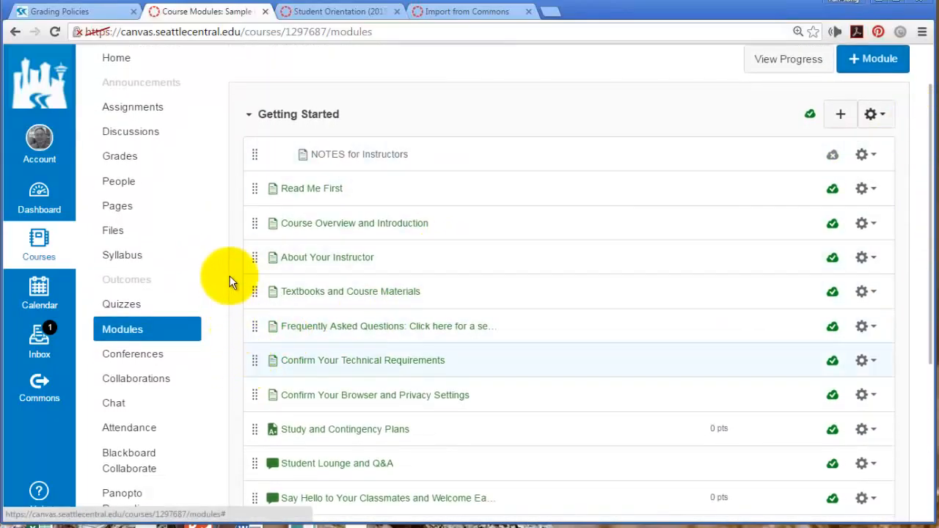
click(120, 205)
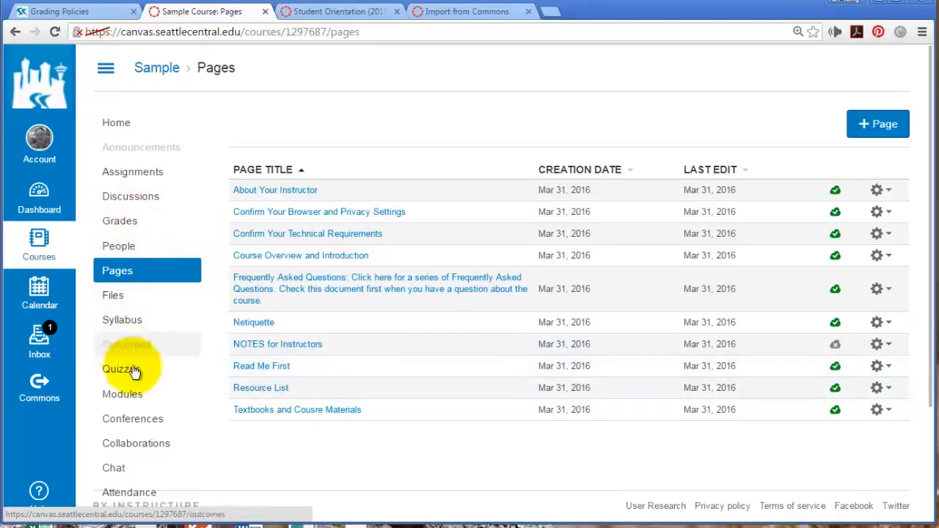
click(134, 393)
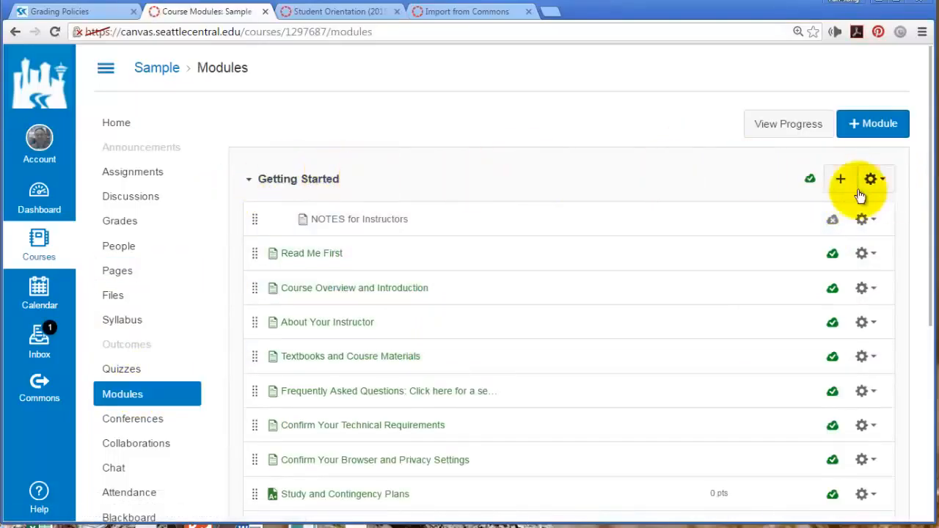
Add the existing Resource List content page to the Getting Started module
click(840, 180)
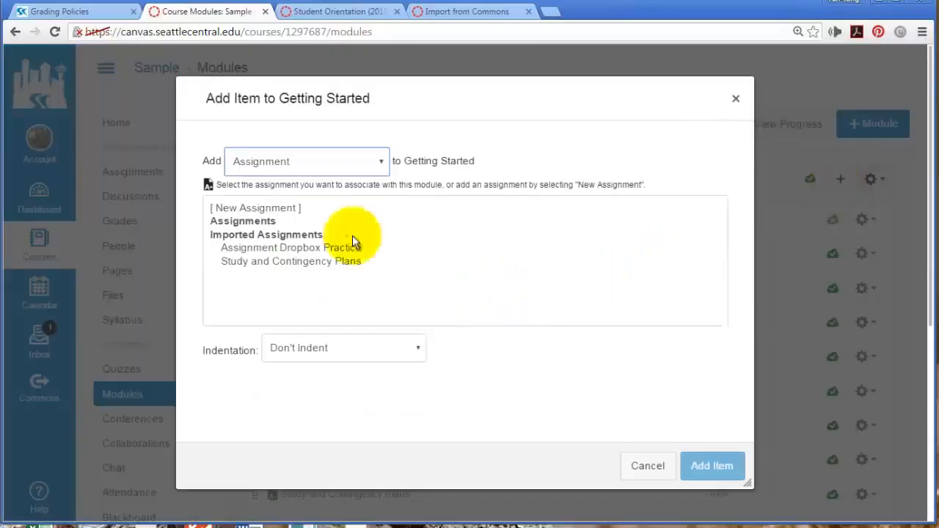
click(382, 163)
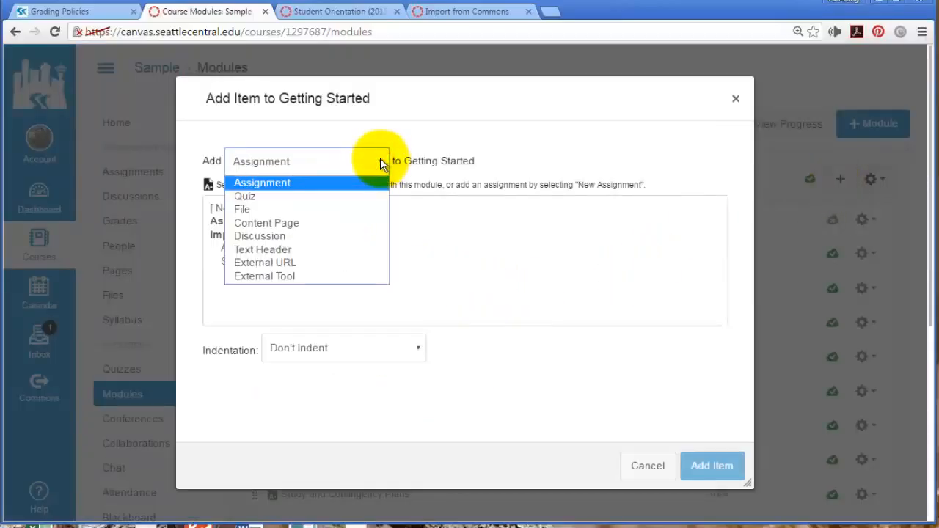
click(275, 223)
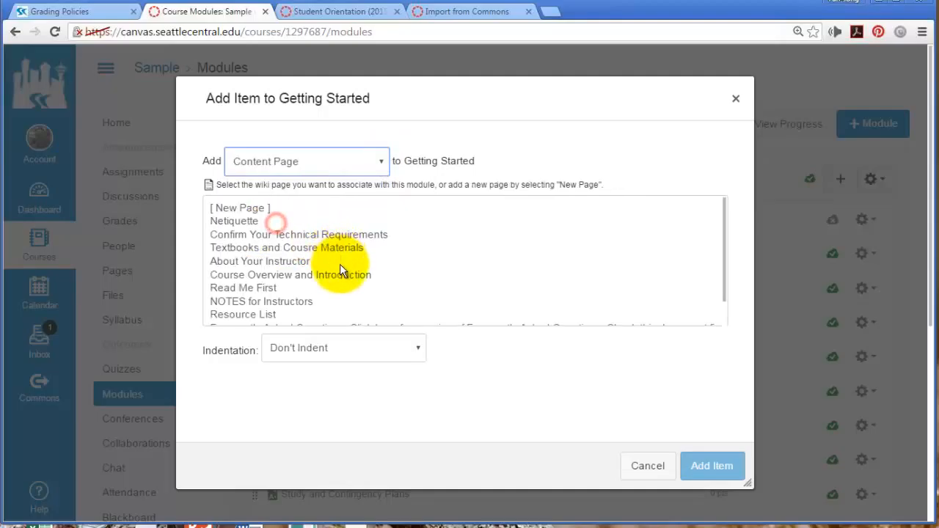
click(242, 315)
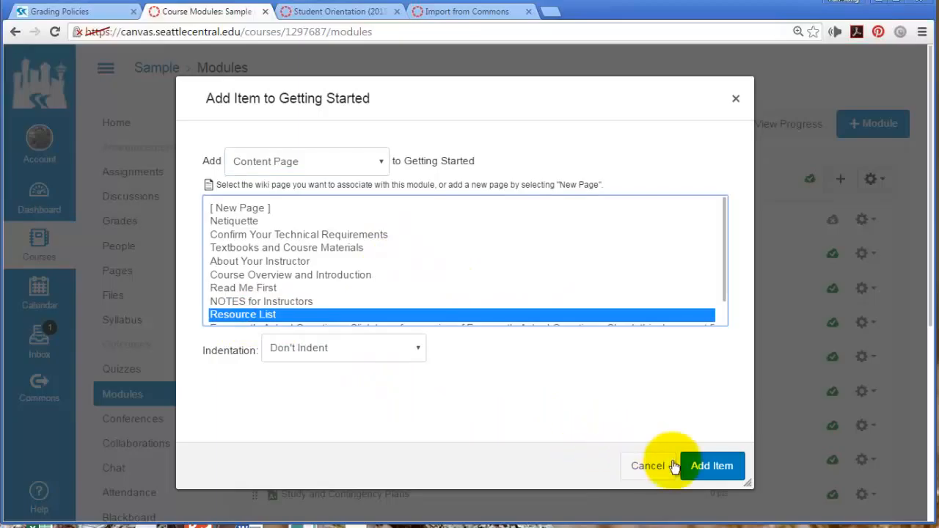
click(703, 466)
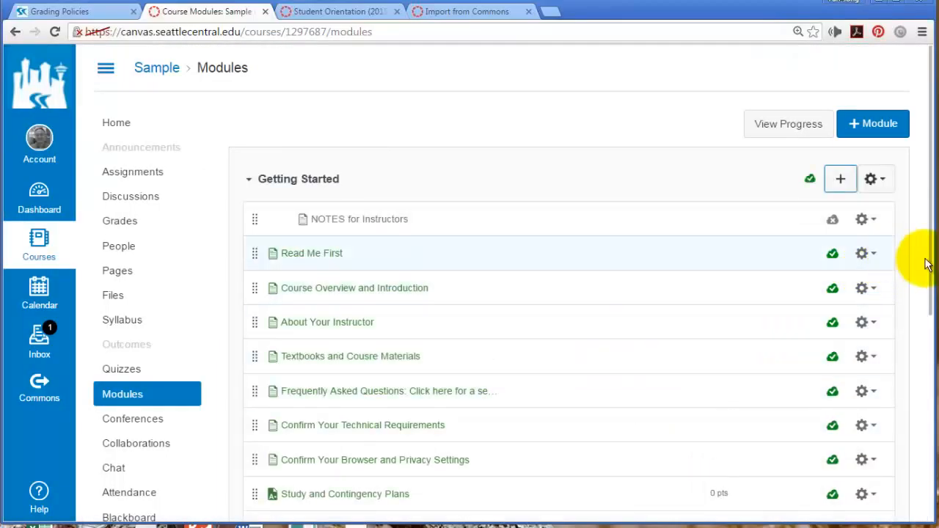
Drag Resource List just above the Syllabus and Orientation Quiz, keeping Read Me First published
drag(928, 263, 367, 525)
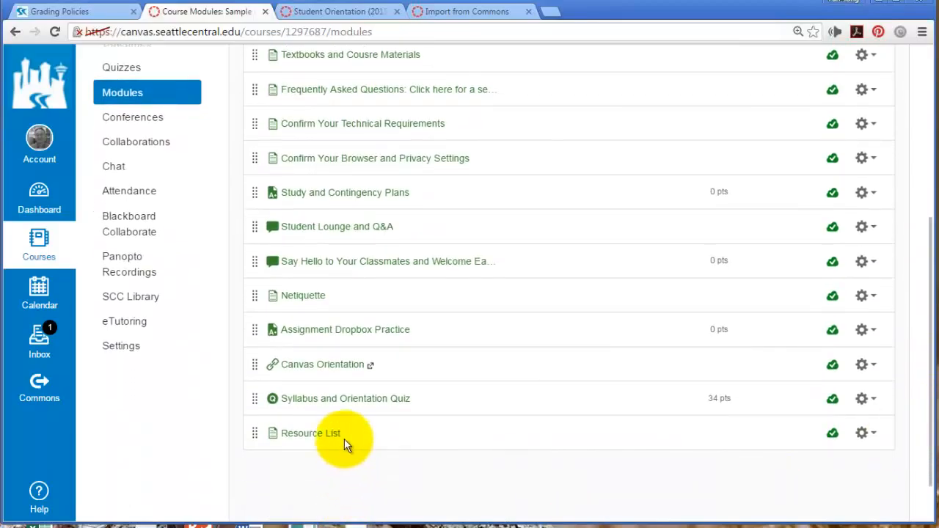
drag(255, 436, 254, 396)
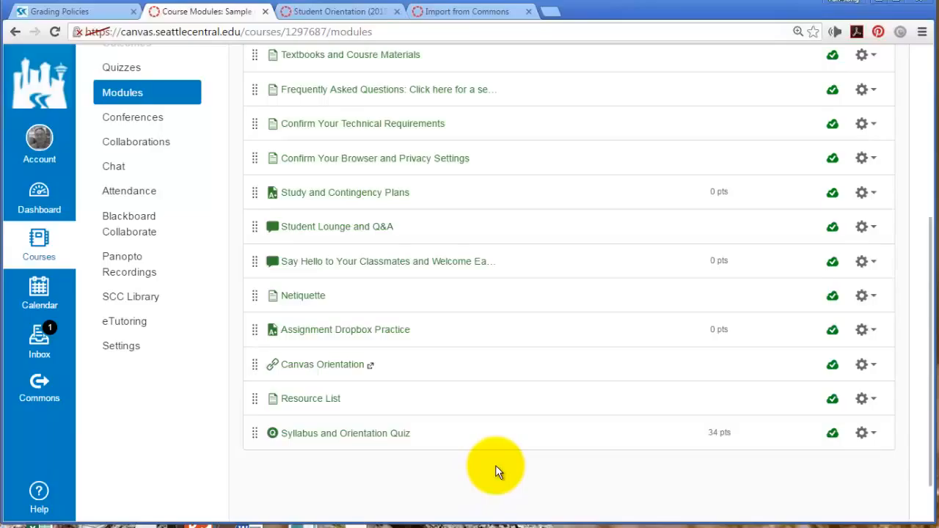
scroll(495, 465, up, 4)
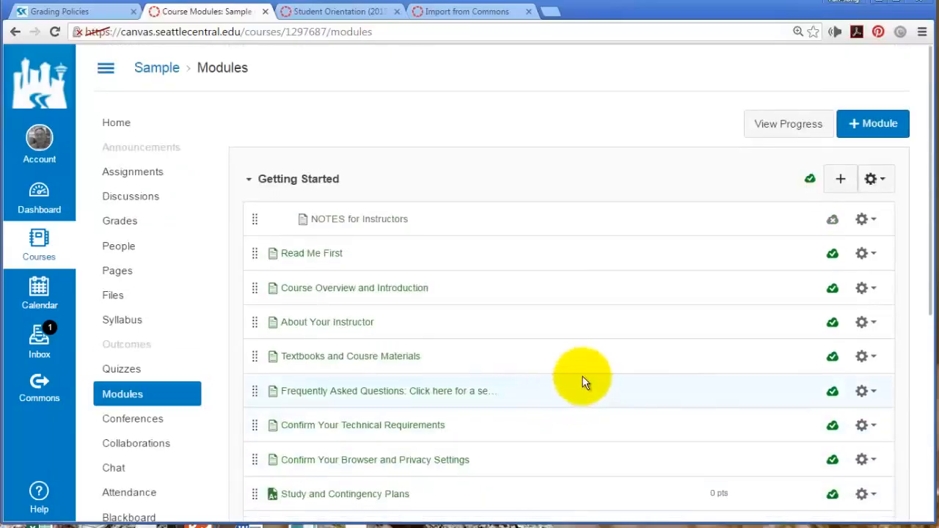
click(832, 258)
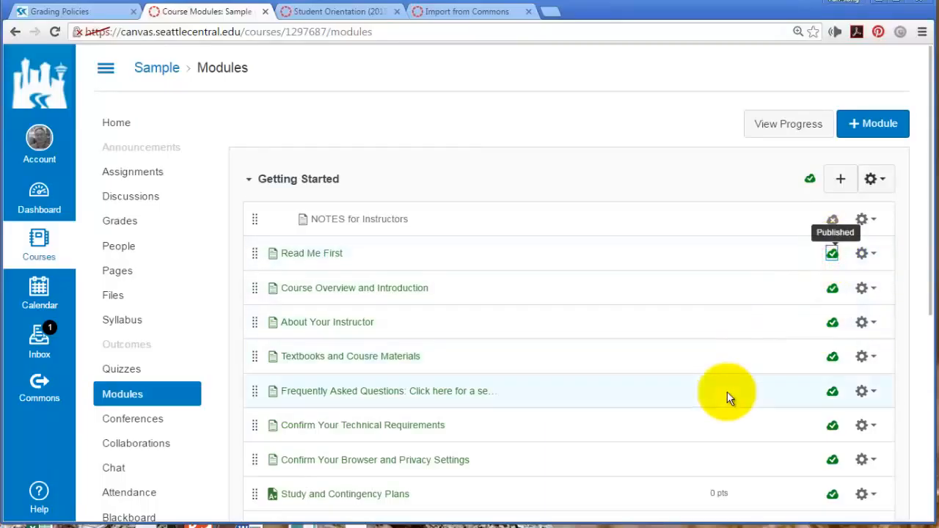
scroll(727, 397, down, 1)
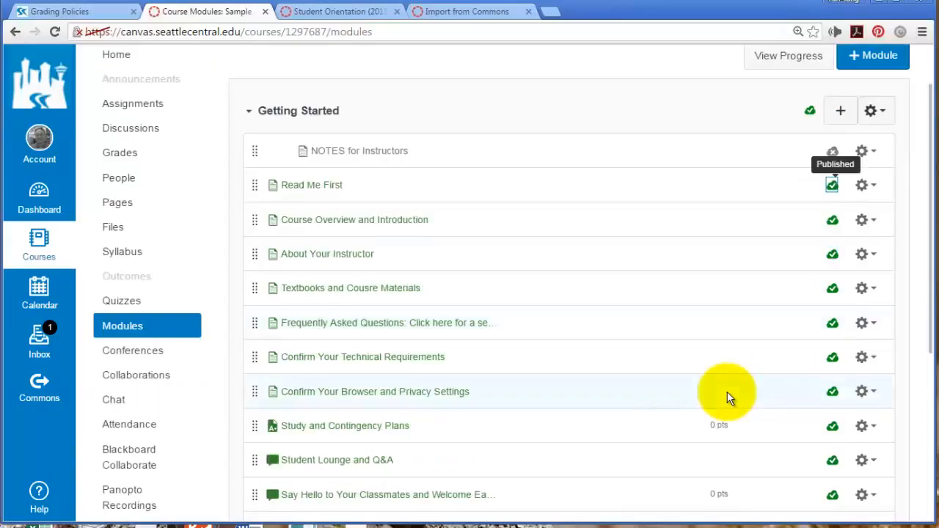